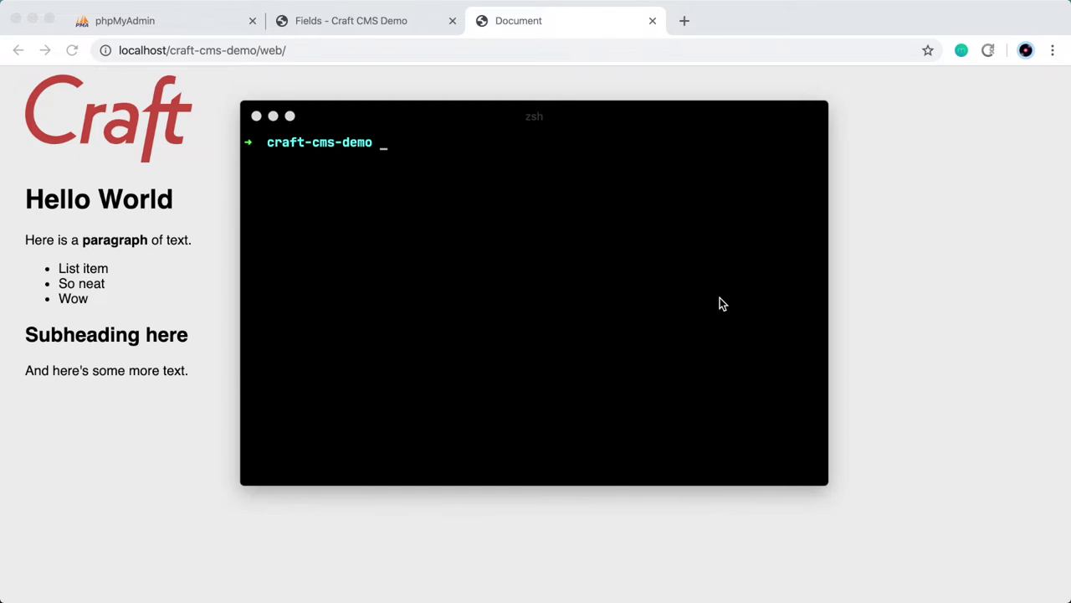
- From the Fields tab, go through Settings to Assets and begin a new asset volume
{"action": "left_click", "coordinate": [363, 25]}
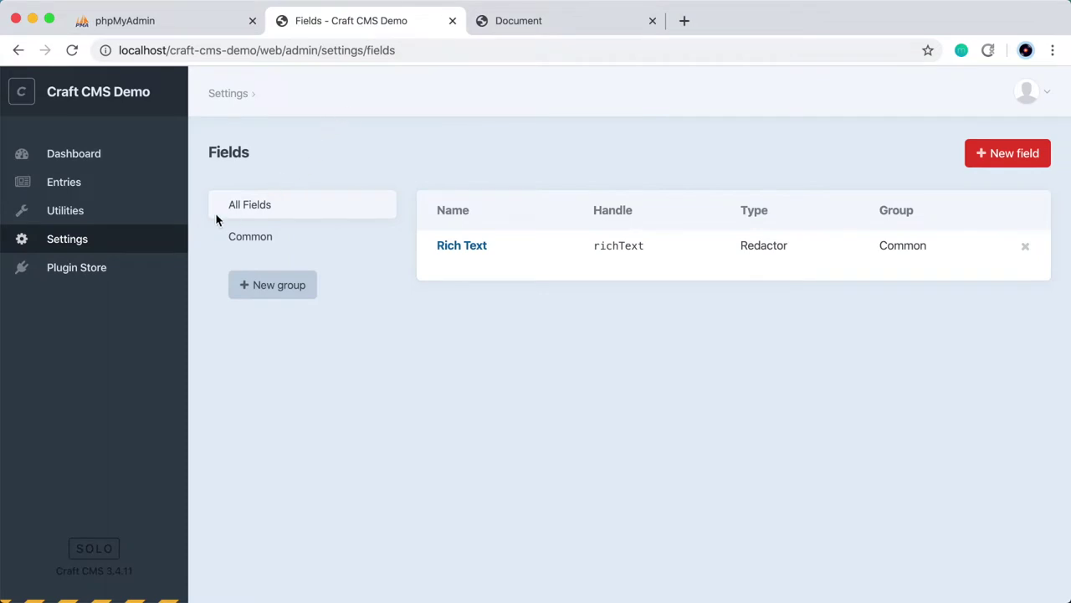
{"action": "left_click", "coordinate": [163, 240]}
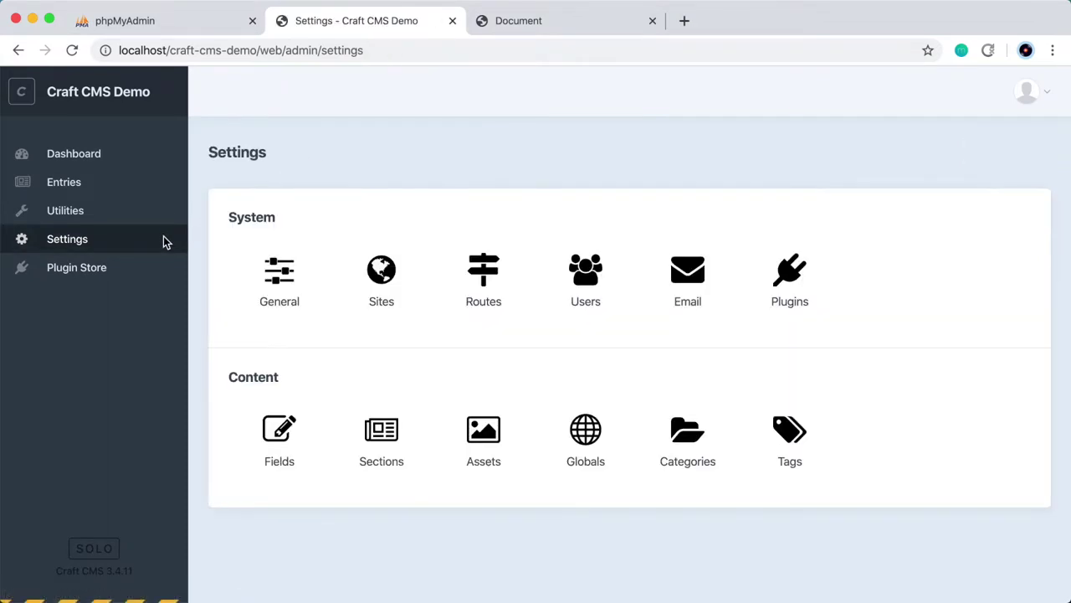
{"action": "left_click", "coordinate": [504, 450]}
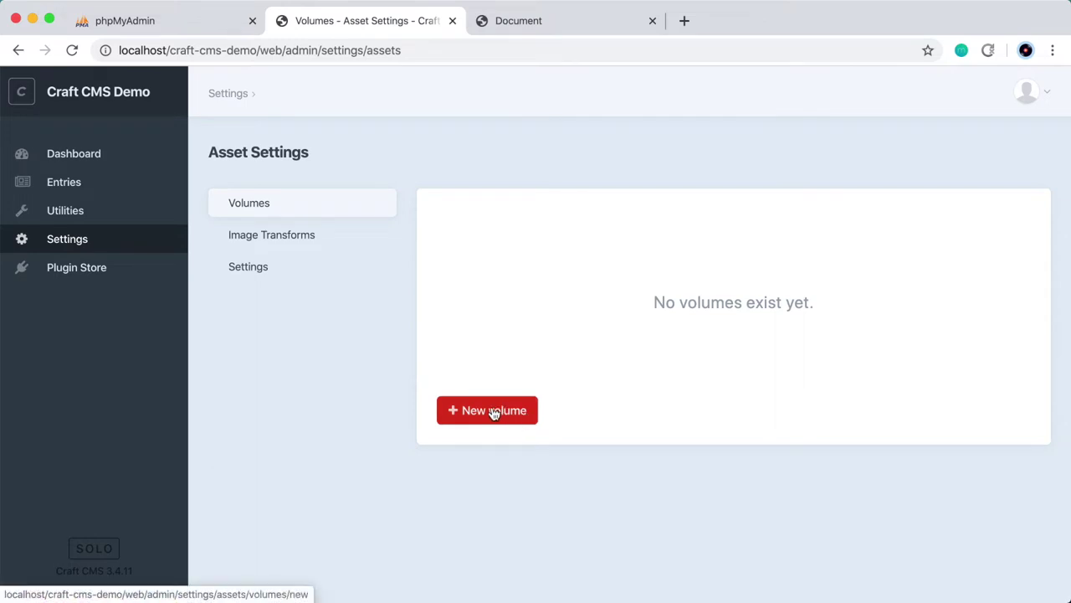
{"action": "left_click", "coordinate": [494, 412]}
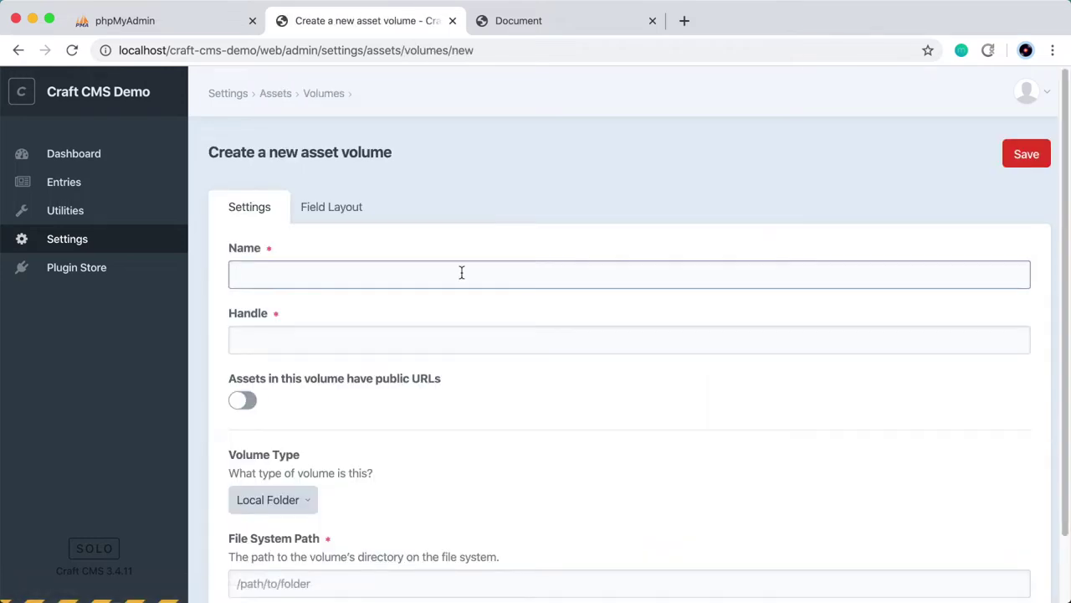
{"action": "type", "text": "Uploads"}
{"action": "scroll", "coordinate": [348, 334], "scroll_direction": "down", "scroll_amount": 1}
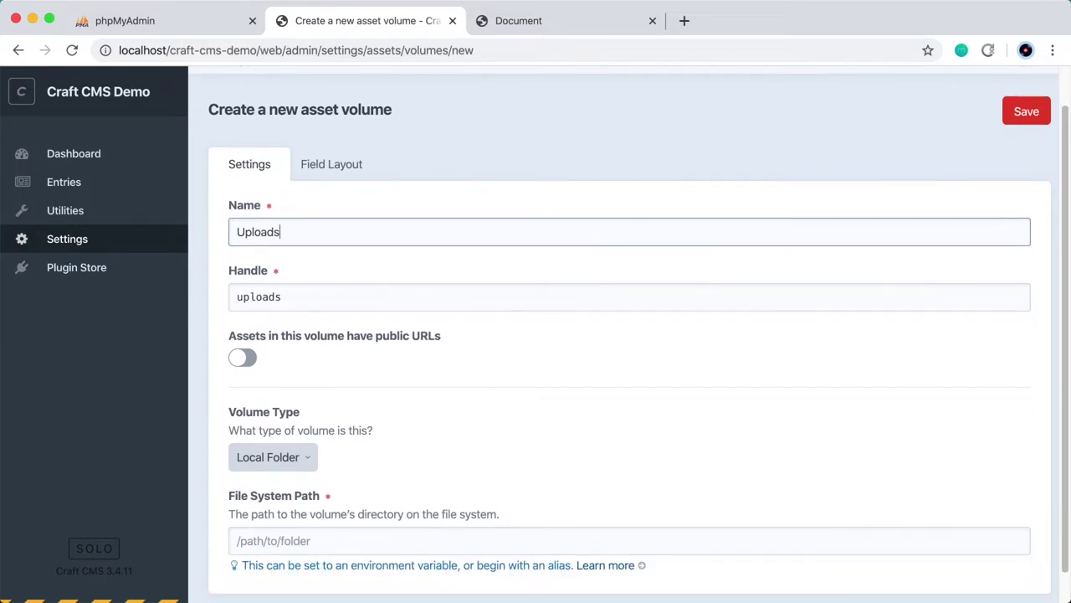
{"action": "left_click", "coordinate": [248, 359]}
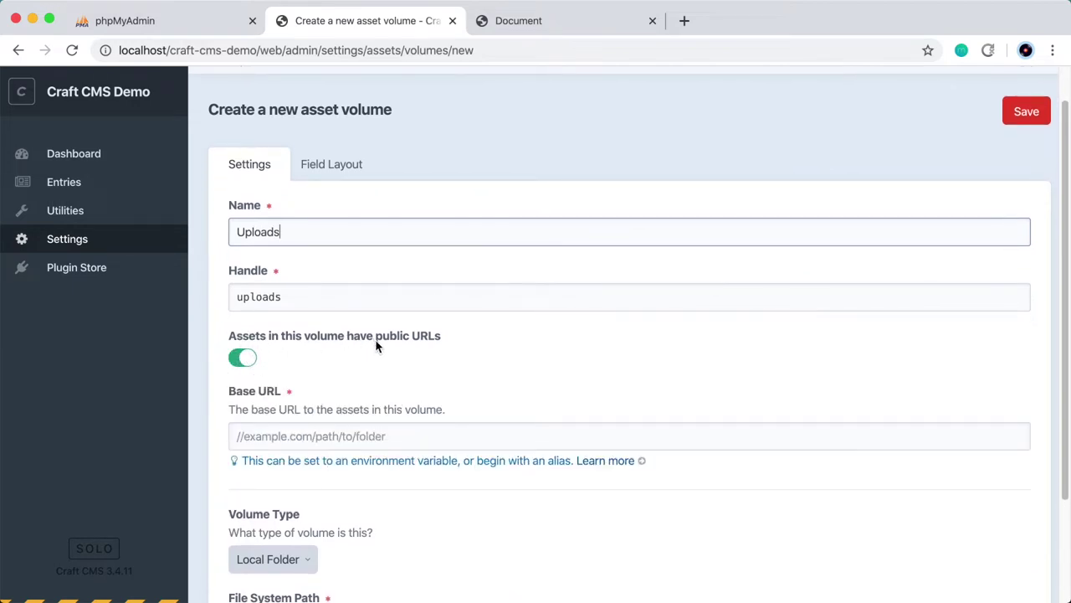
{"action": "left_click", "coordinate": [440, 431]}
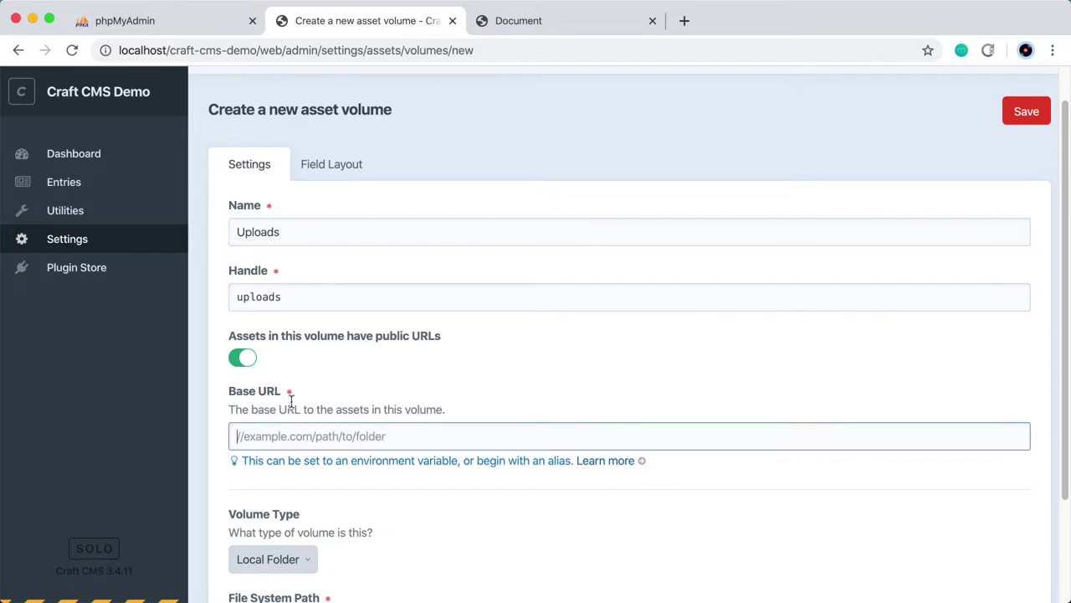
{"action": "type", "text": "@web"}
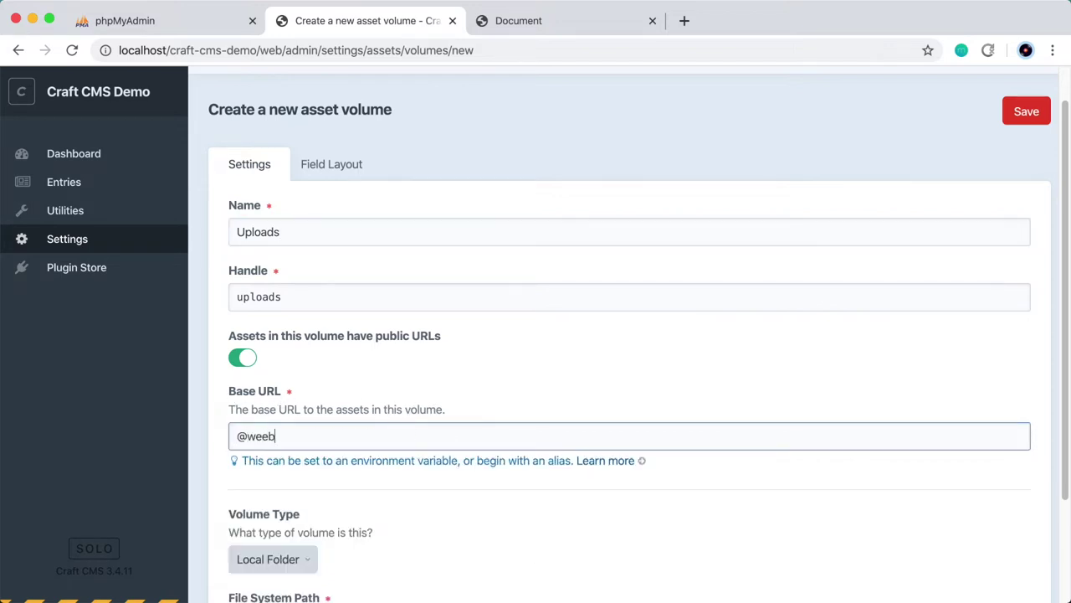
{"action": "key", "text": "BackSpace"}
{"action": "type", "text": "b"}
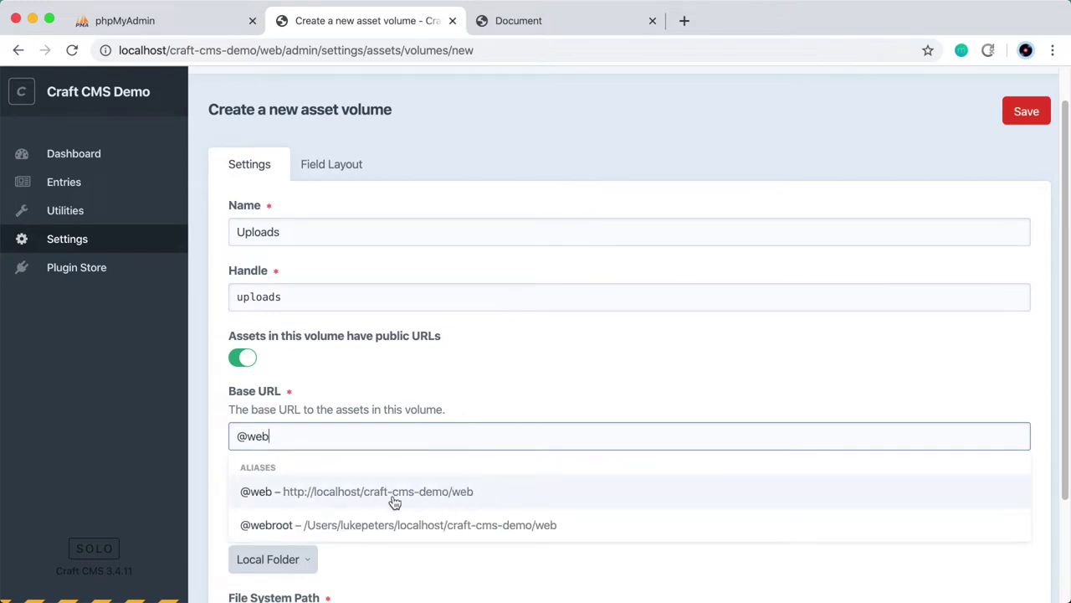
{"action": "left_click", "coordinate": [442, 500]}
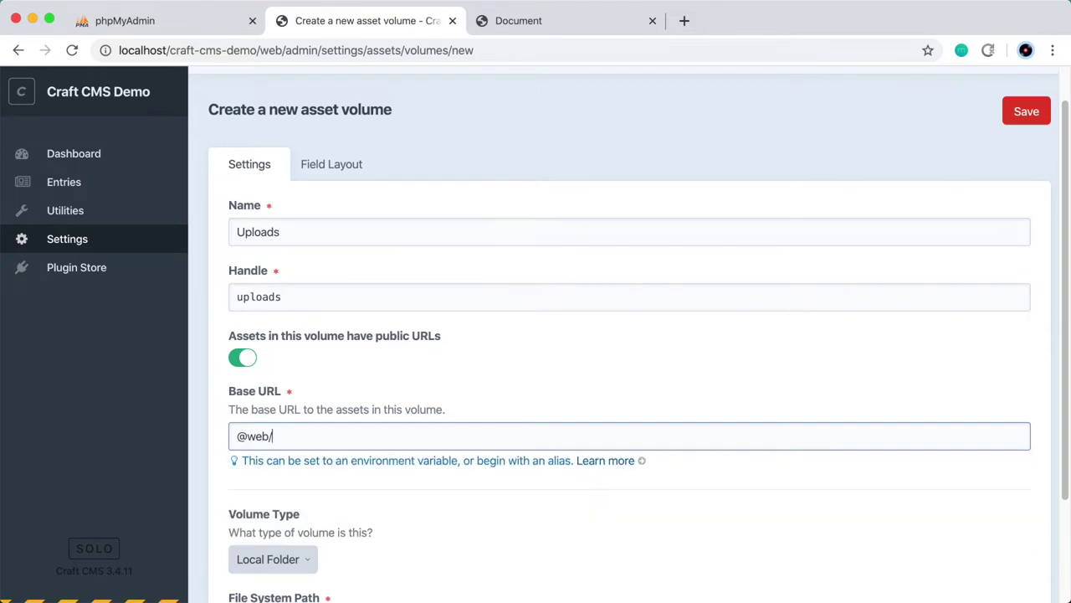
{"action": "type", "text": "/uploads"}
{"action": "scroll", "coordinate": [303, 430], "scroll_direction": "down", "scroll_amount": 3}
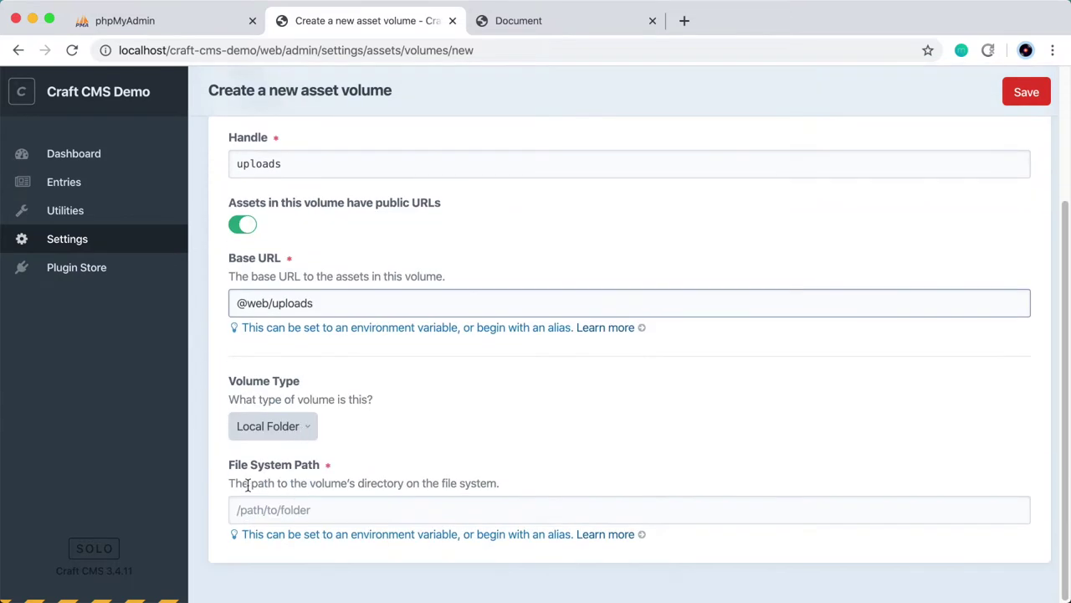
{"action": "left_click", "coordinate": [297, 508]}
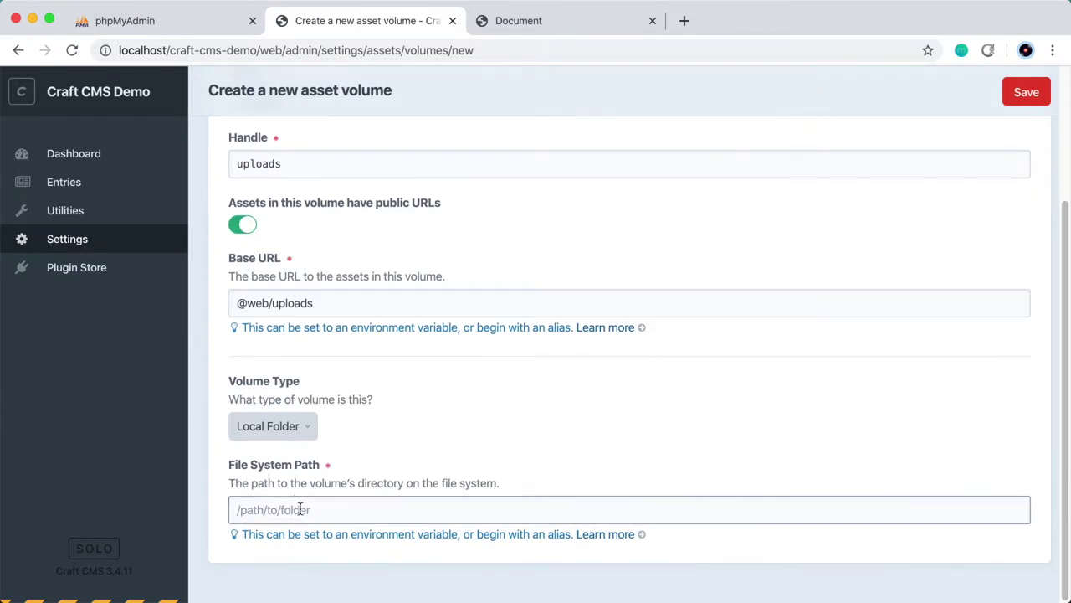
{"action": "type", "text": "@webroot"}
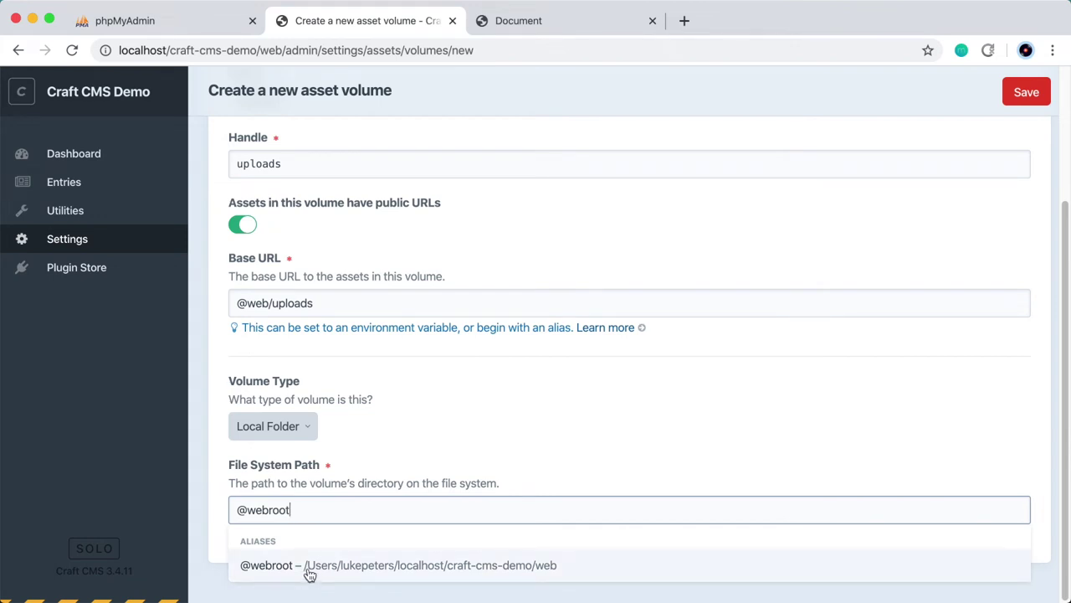
{"action": "left_click", "coordinate": [551, 572]}
{"action": "type", "text": "/uploads"}
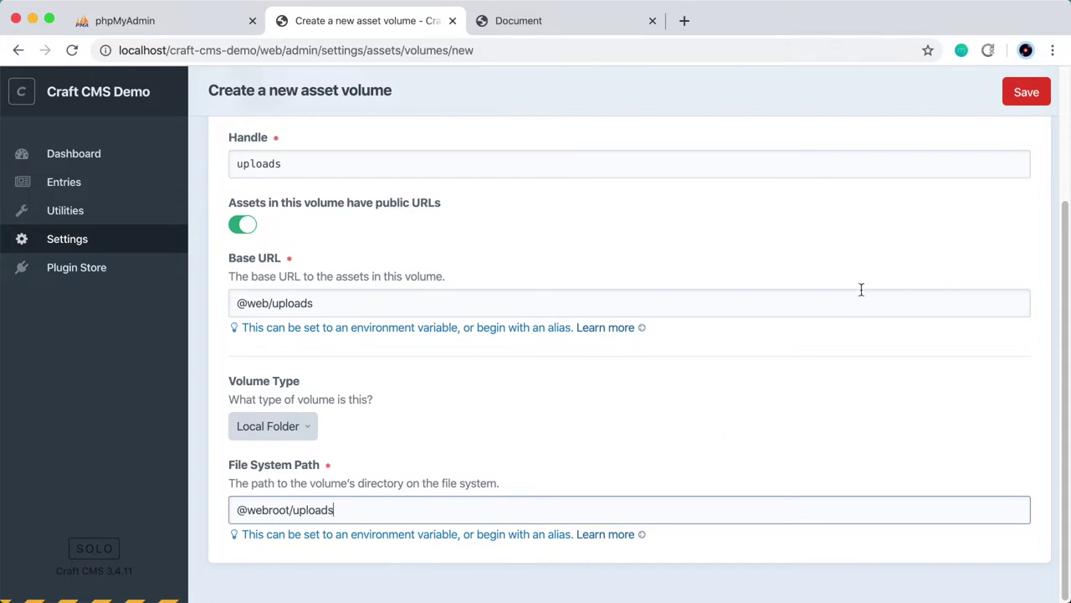
{"action": "left_click", "coordinate": [1028, 92]}
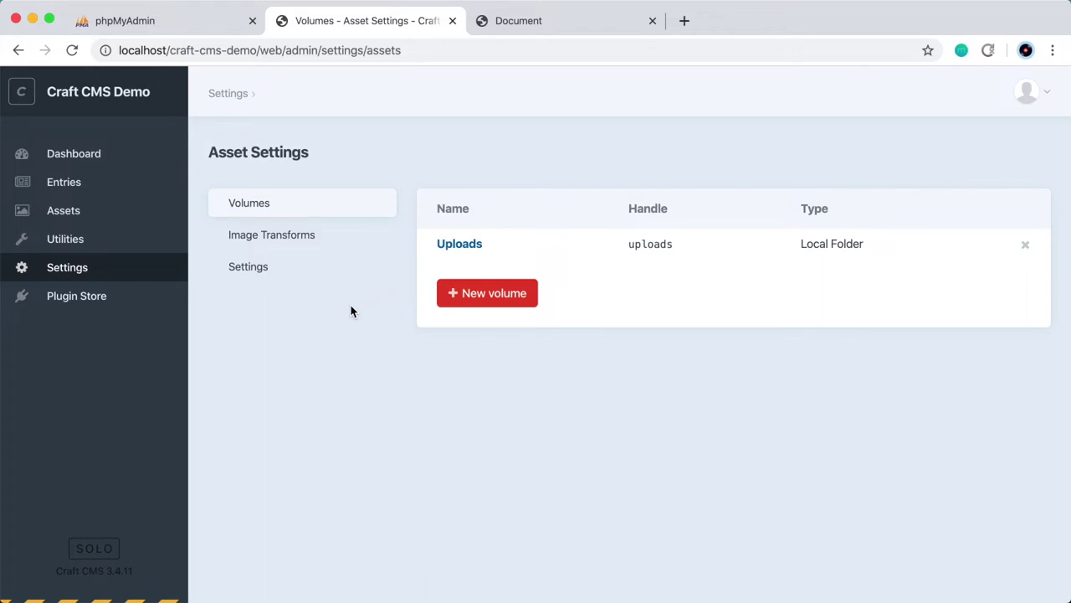
- Start a new field from Settings > Fields and name it 'Feature Image'
{"action": "left_click", "coordinate": [142, 275]}
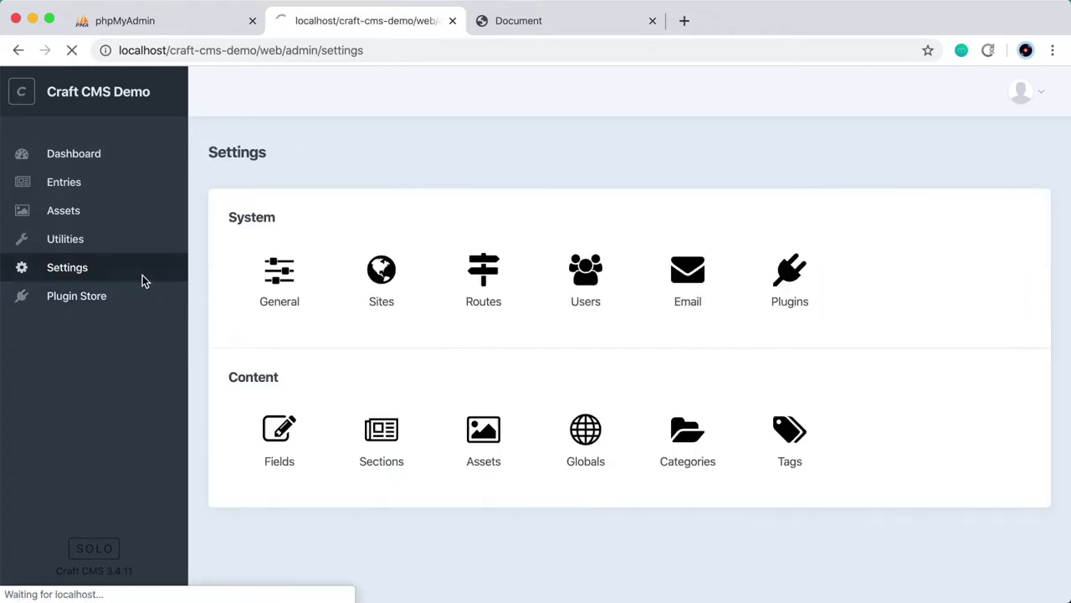
{"action": "left_click", "coordinate": [294, 438]}
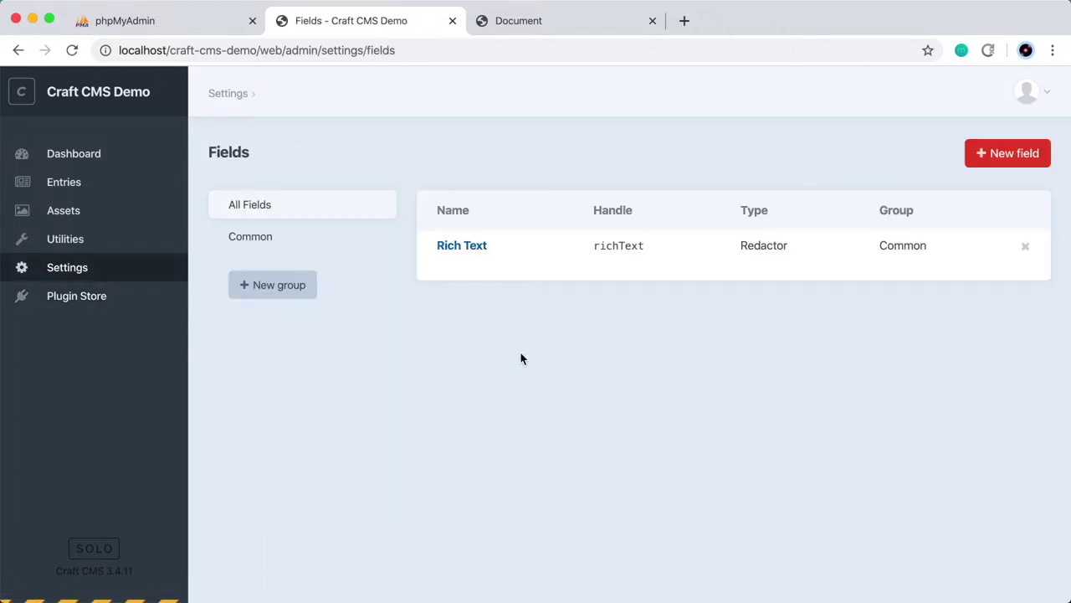
{"action": "left_click", "coordinate": [1000, 154]}
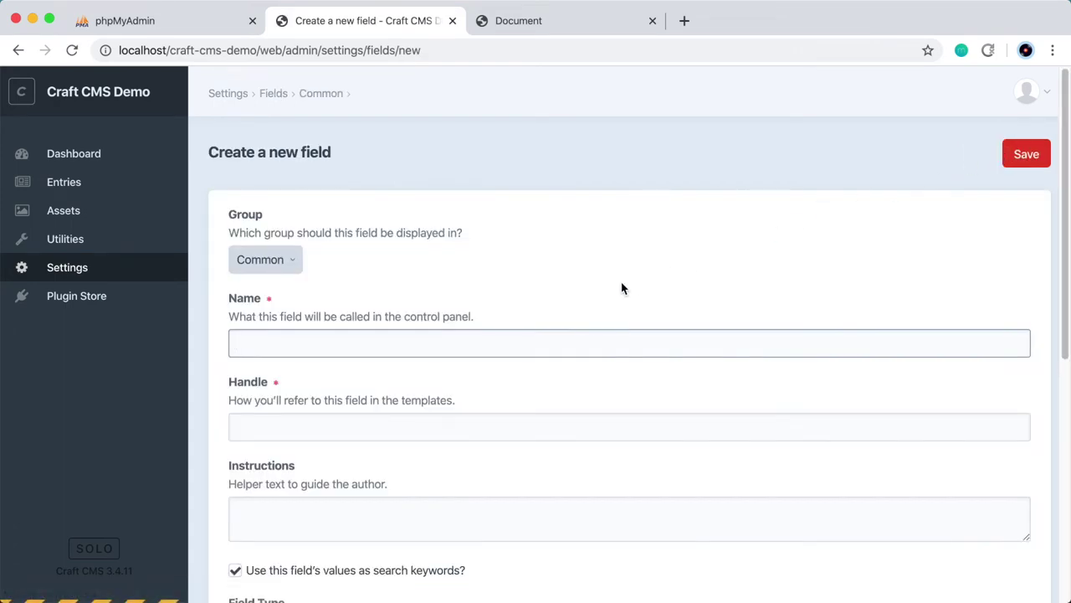
{"action": "type", "text": "Feature Image"}
{"action": "scroll", "coordinate": [404, 461], "scroll_direction": "down", "scroll_amount": 5}
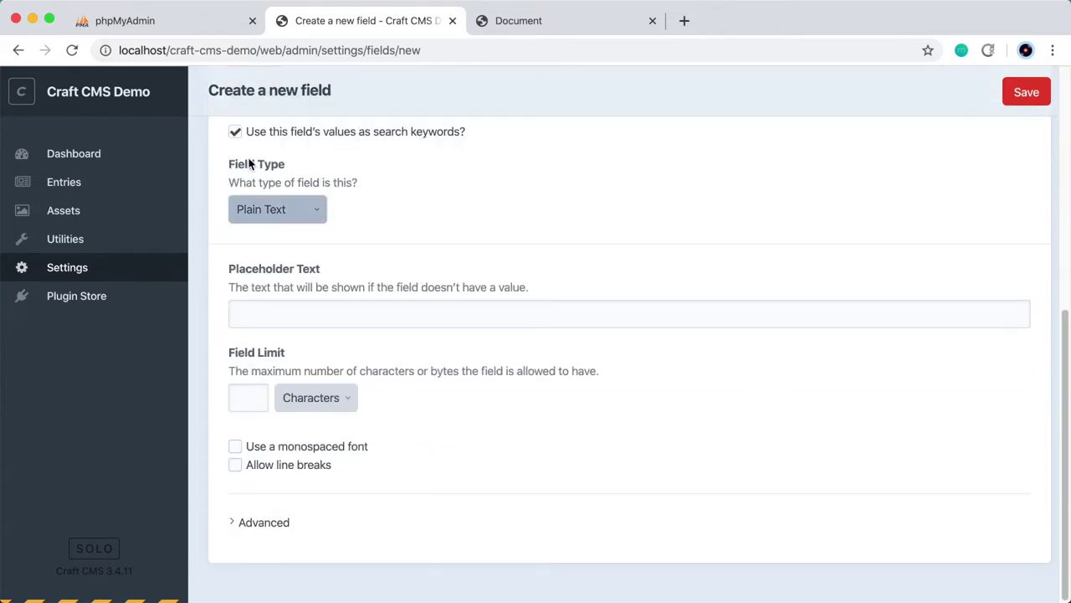
- Make the field an Assets type with Uploads as its only source
{"action": "left_click", "coordinate": [272, 209]}
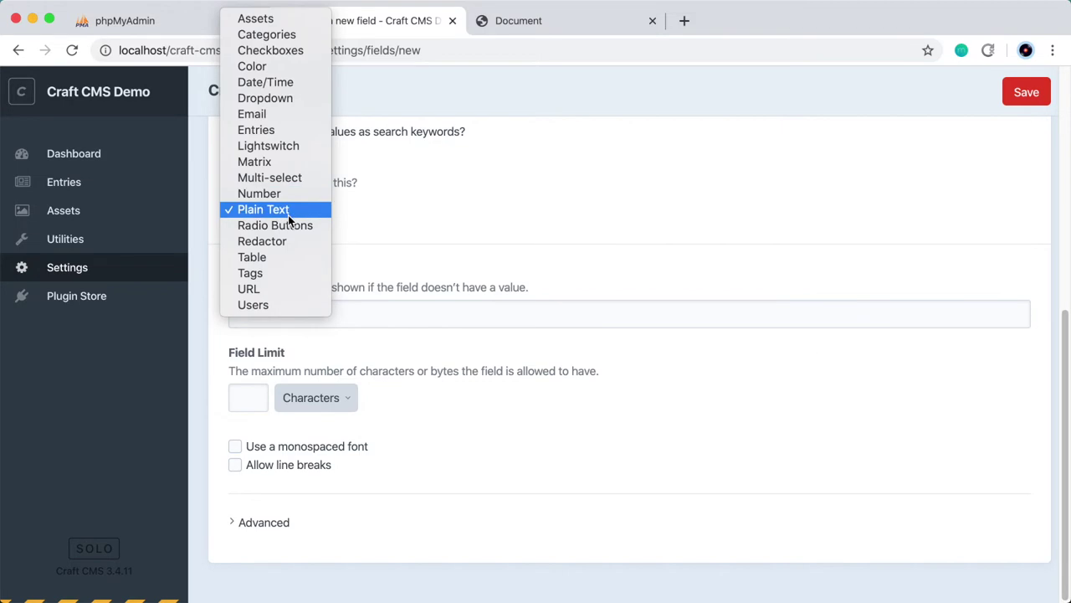
{"action": "left_click", "coordinate": [289, 21]}
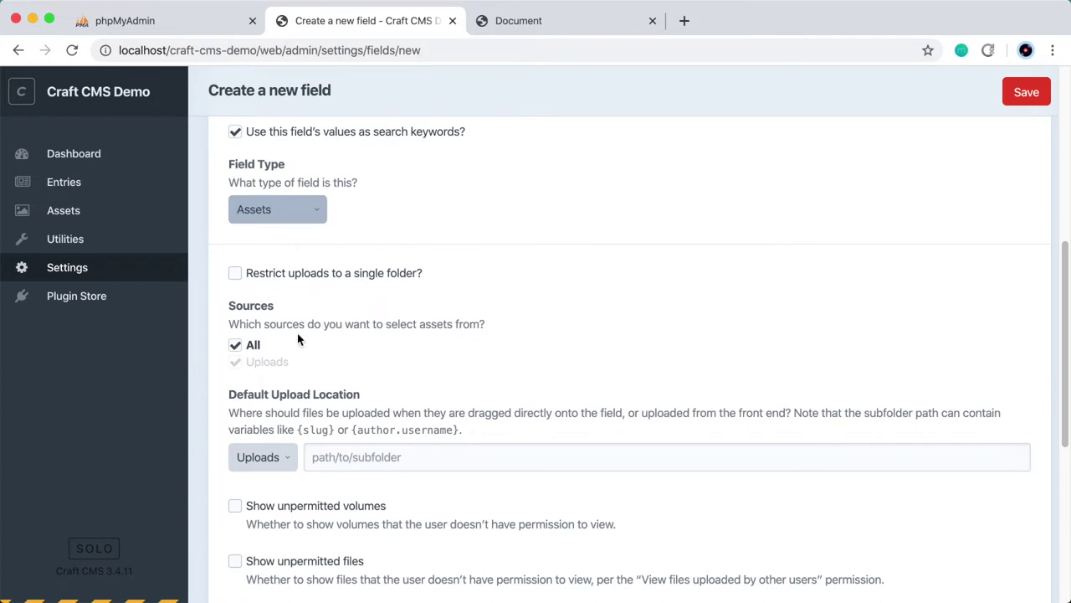
{"action": "left_click", "coordinate": [253, 346]}
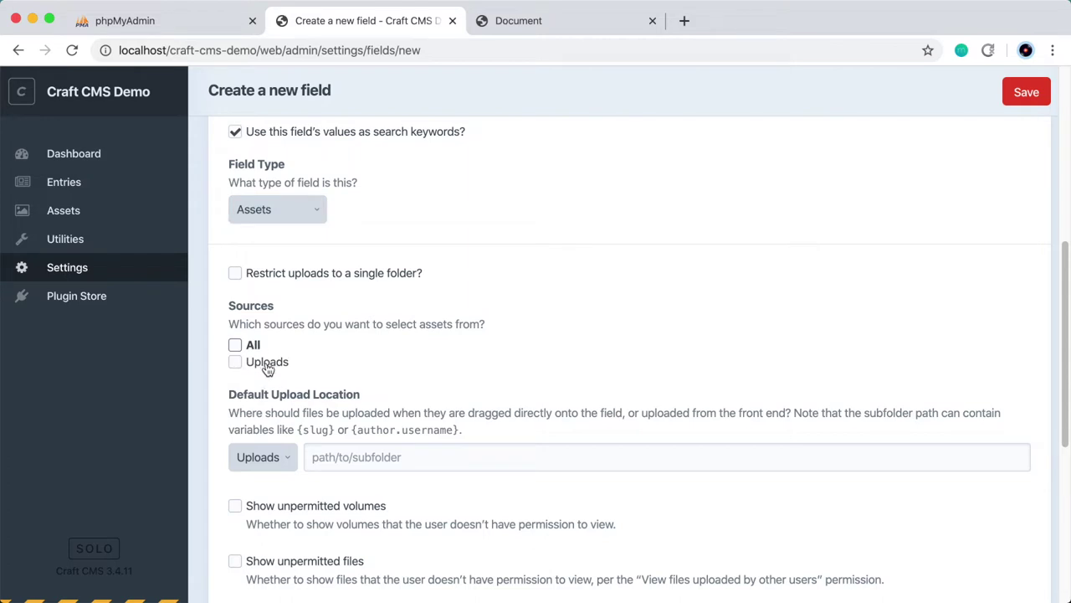
{"action": "left_click", "coordinate": [267, 367]}
- Restrict allowed file types to Image only and move to the asset limit setting
{"action": "scroll", "coordinate": [267, 370], "scroll_direction": "down", "scroll_amount": 3}
{"action": "scroll", "coordinate": [267, 369], "scroll_direction": "down", "scroll_amount": 1}
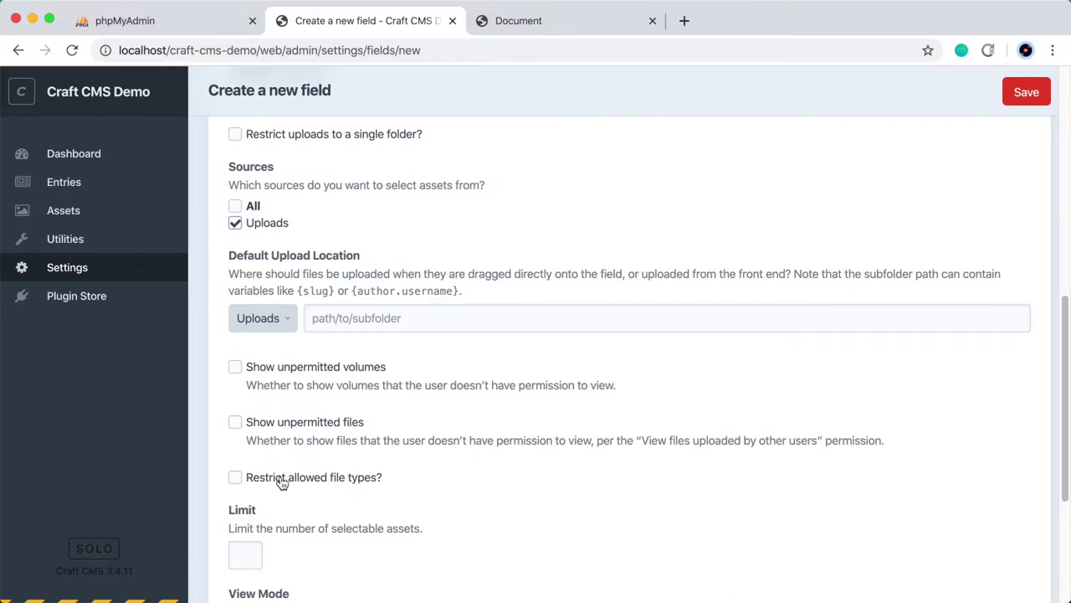
{"action": "scroll", "coordinate": [284, 484], "scroll_direction": "down", "scroll_amount": 1}
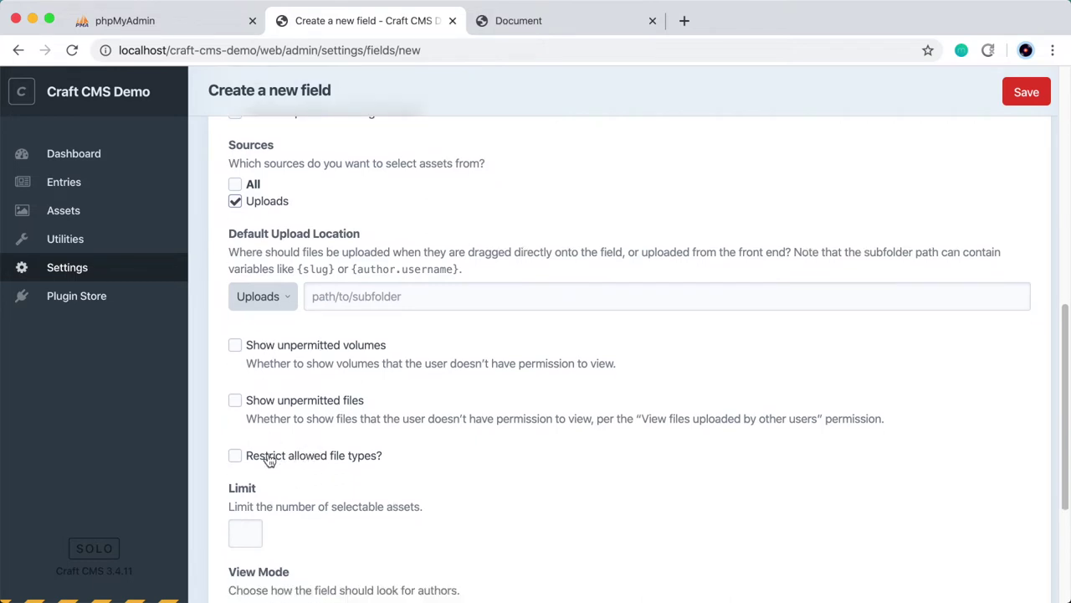
{"action": "left_click", "coordinate": [335, 456]}
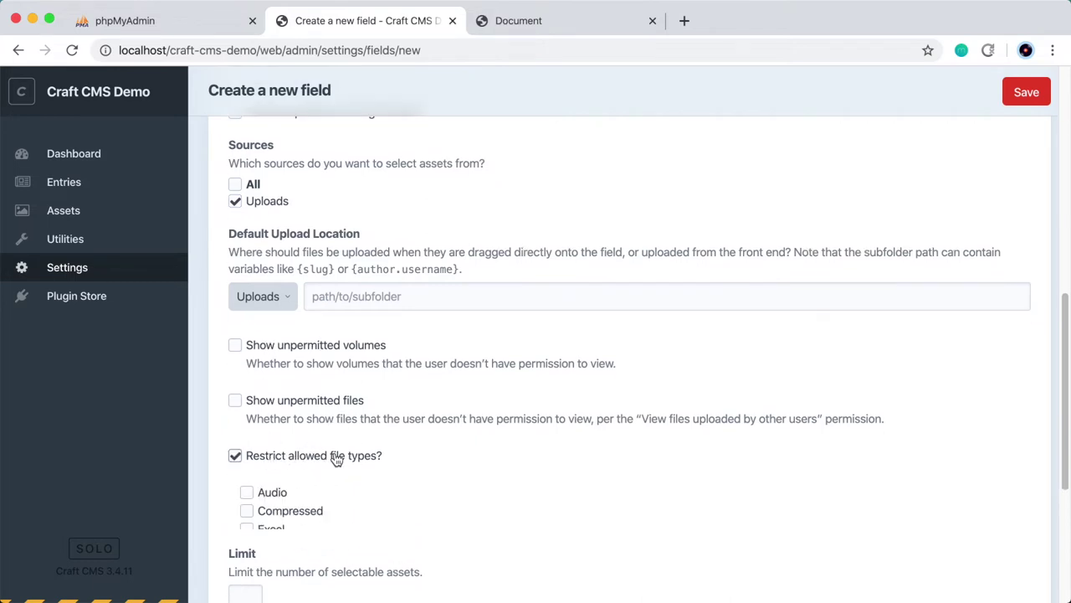
{"action": "scroll", "coordinate": [335, 454], "scroll_direction": "down", "scroll_amount": 5}
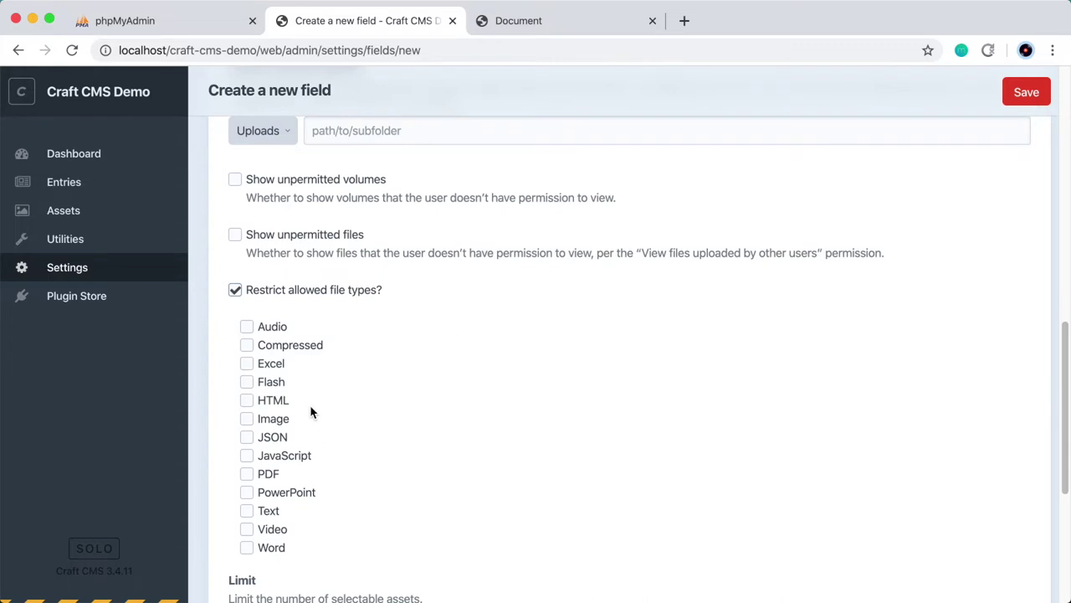
{"action": "left_click", "coordinate": [279, 420]}
{"action": "scroll", "coordinate": [340, 416], "scroll_direction": "down", "scroll_amount": 6}
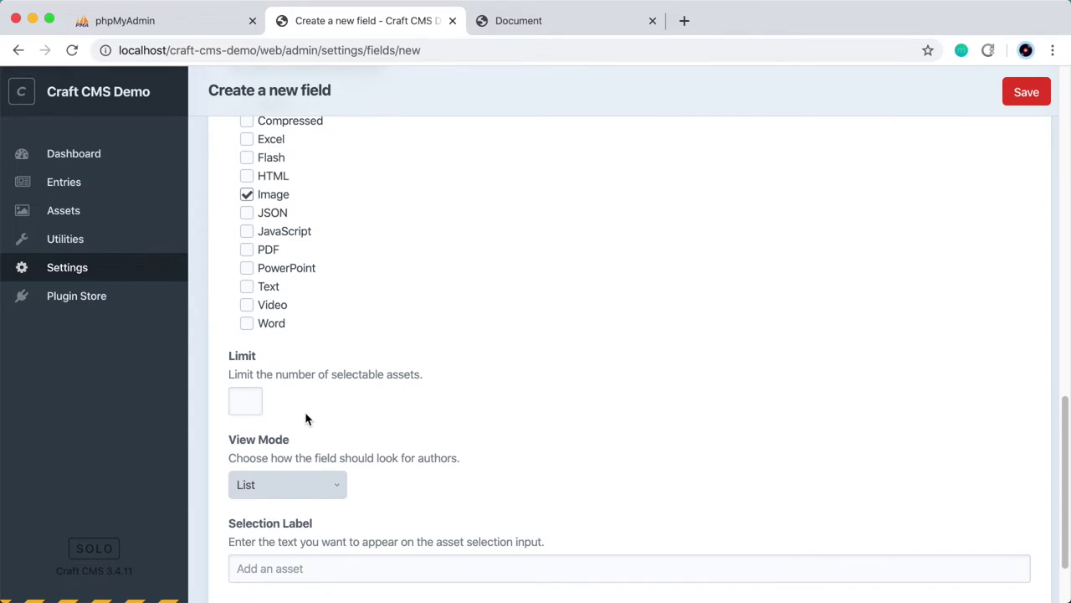
{"action": "left_click", "coordinate": [257, 400]}
- Set limit 1, Large Thumbnails view mode and 'Add Feature Image' selection label, then save
{"action": "type", "text": "1"}
{"action": "scroll", "coordinate": [291, 437], "scroll_direction": "down", "scroll_amount": 1}
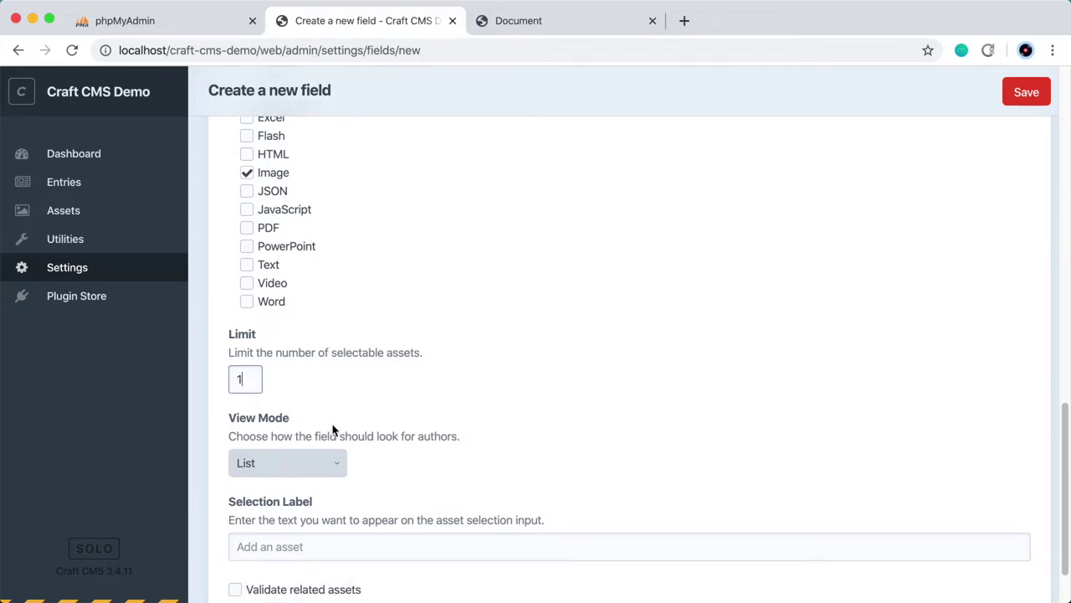
{"action": "left_click", "coordinate": [284, 463]}
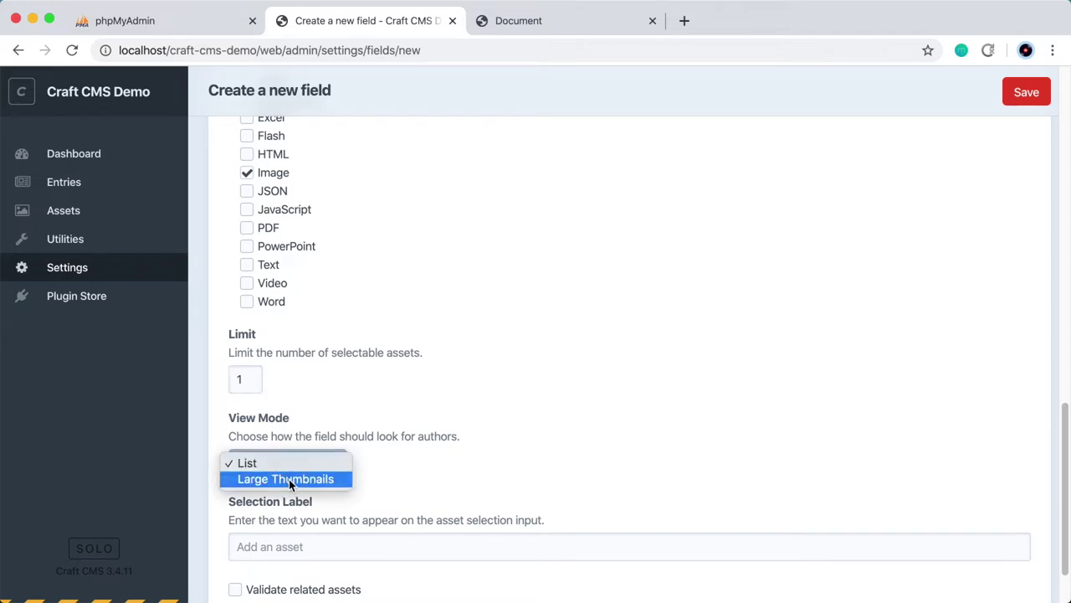
{"action": "left_click", "coordinate": [289, 479]}
{"action": "scroll", "coordinate": [411, 498], "scroll_direction": "down", "scroll_amount": 1}
{"action": "left_click", "coordinate": [358, 513]}
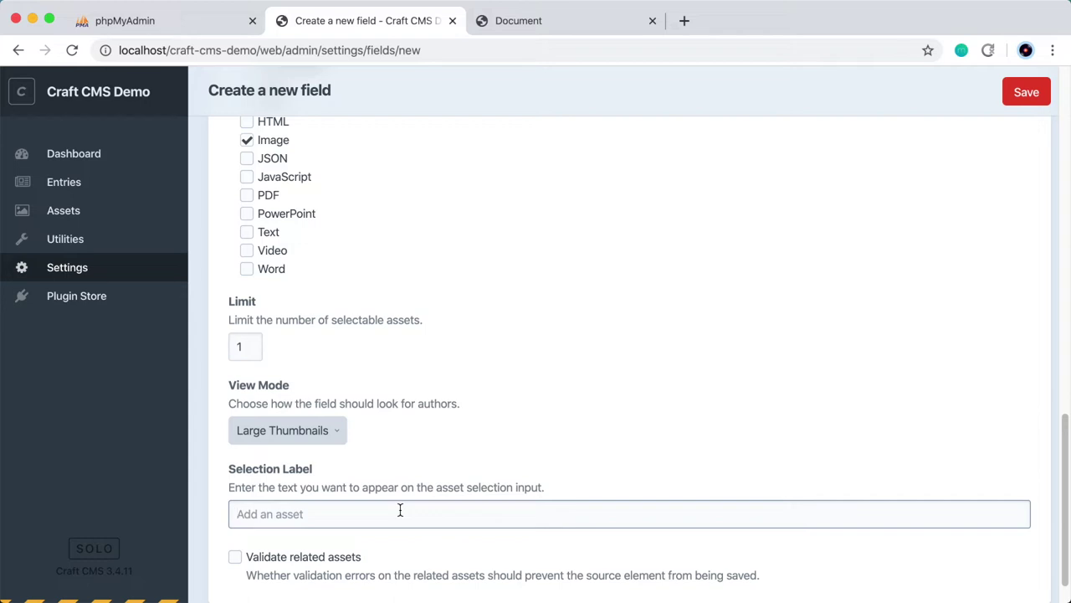
{"action": "type", "text": "Add Feature Image"}
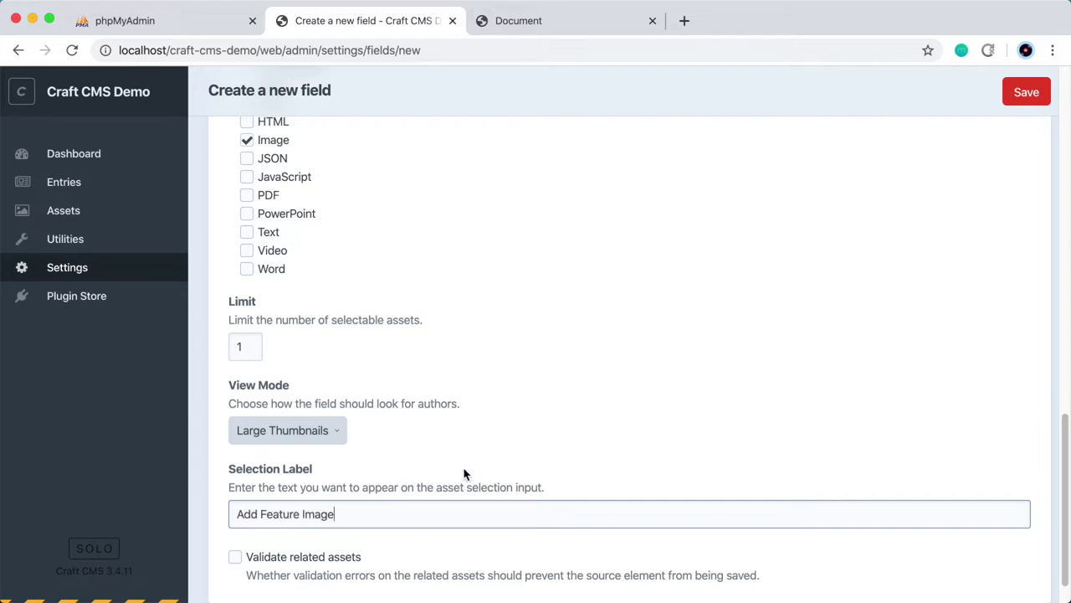
{"action": "left_click", "coordinate": [1023, 89]}
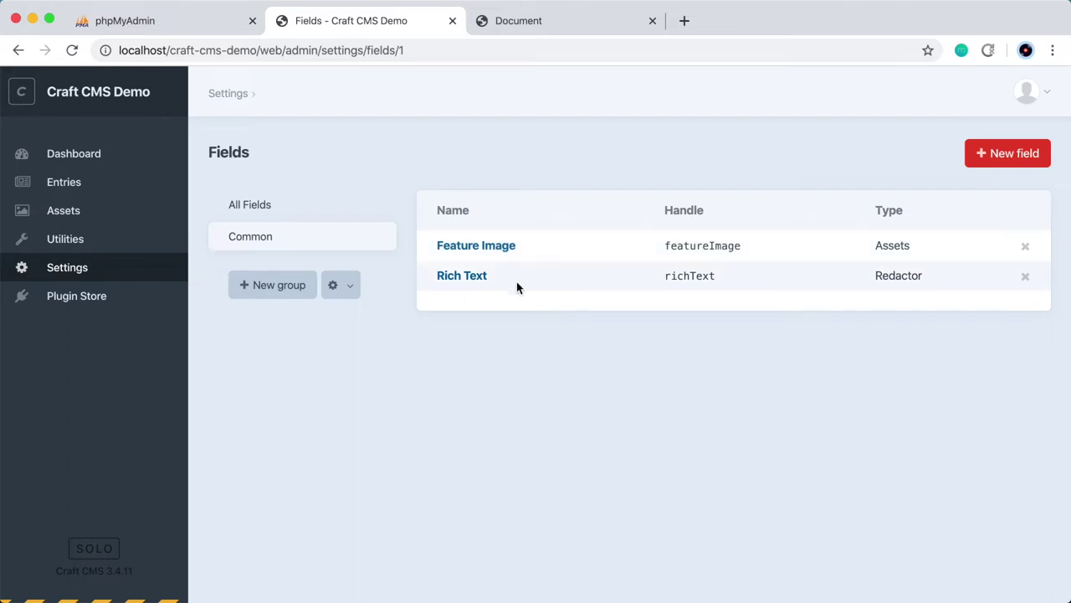
- In Sections, drag Feature Image into the Home entry type's Content tab and save
{"action": "left_click", "coordinate": [149, 281]}
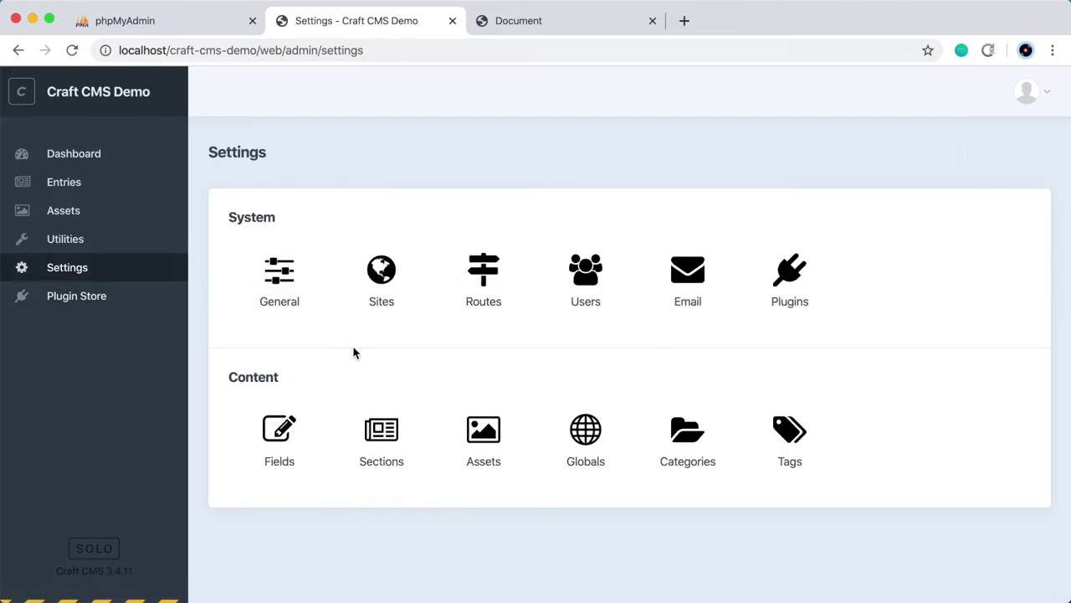
{"action": "left_click", "coordinate": [391, 410]}
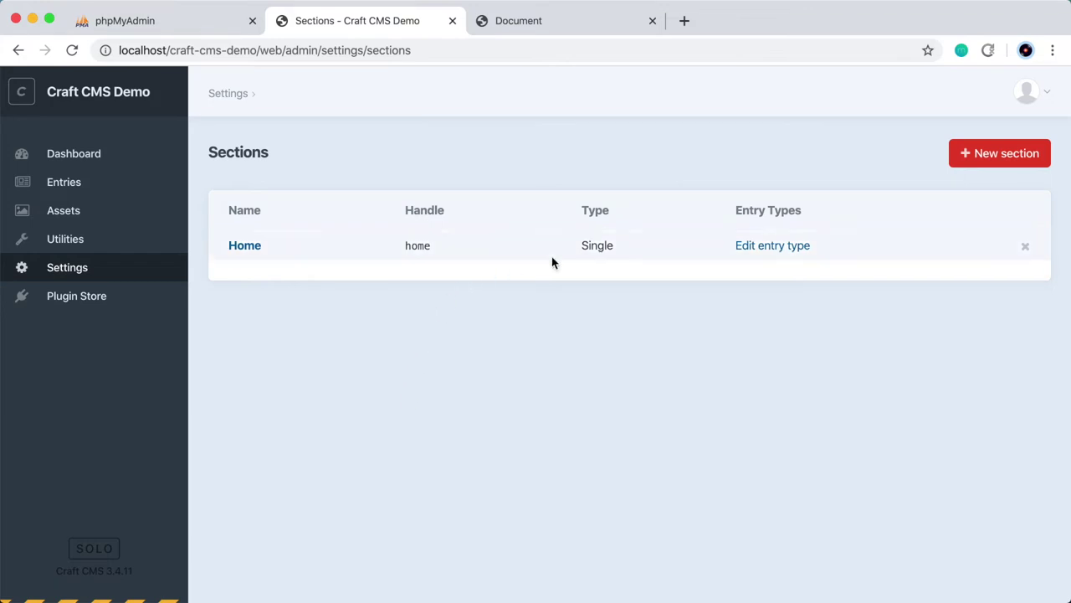
{"action": "left_click", "coordinate": [787, 247]}
{"action": "scroll", "coordinate": [609, 398], "scroll_direction": "down", "scroll_amount": 2}
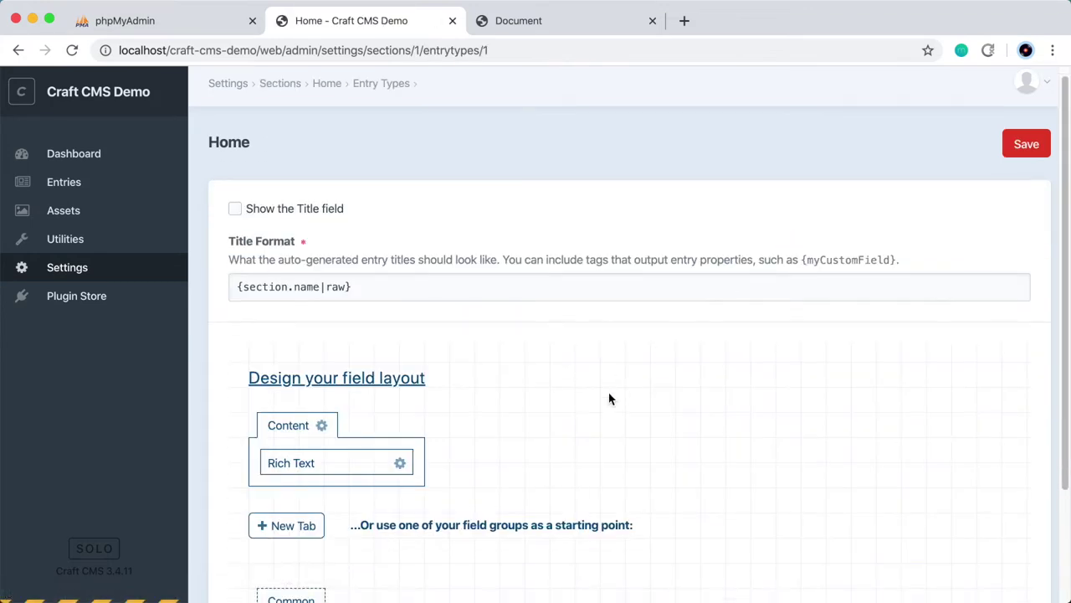
{"action": "scroll", "coordinate": [610, 398], "scroll_direction": "down", "scroll_amount": 1}
{"action": "scroll", "coordinate": [490, 473], "scroll_direction": "down", "scroll_amount": 2}
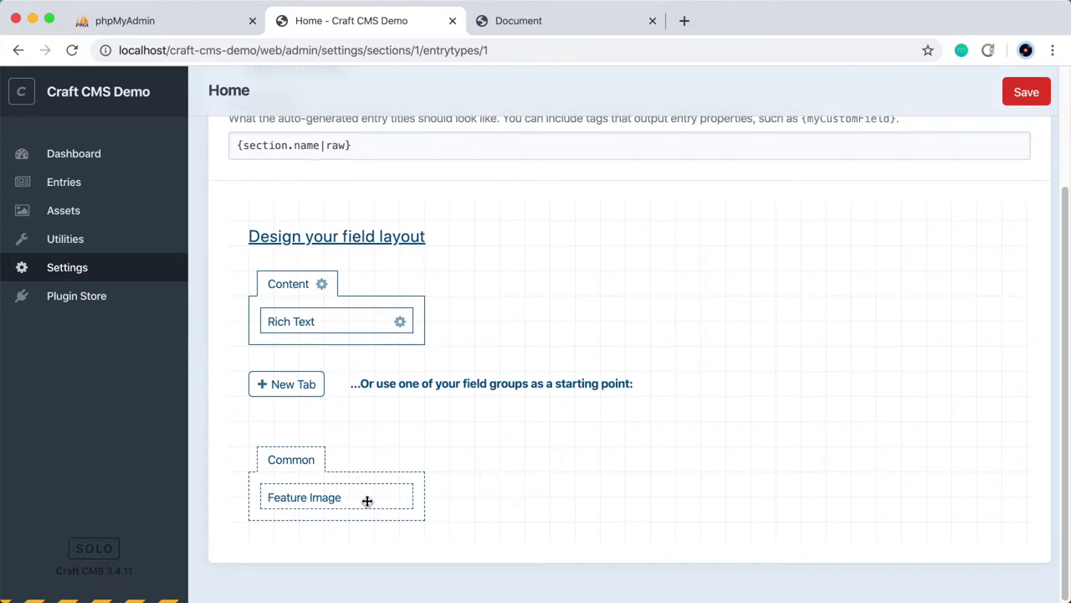
{"action": "left_click_drag", "start_coordinate": [366, 501], "coordinate": [369, 343]}
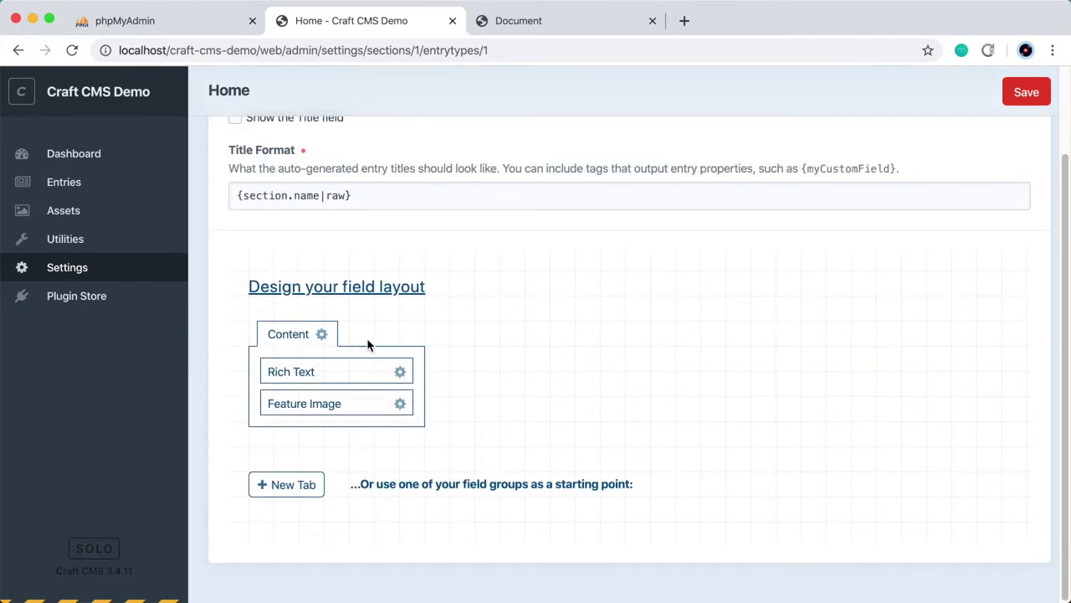
{"action": "left_click", "coordinate": [1037, 85]}
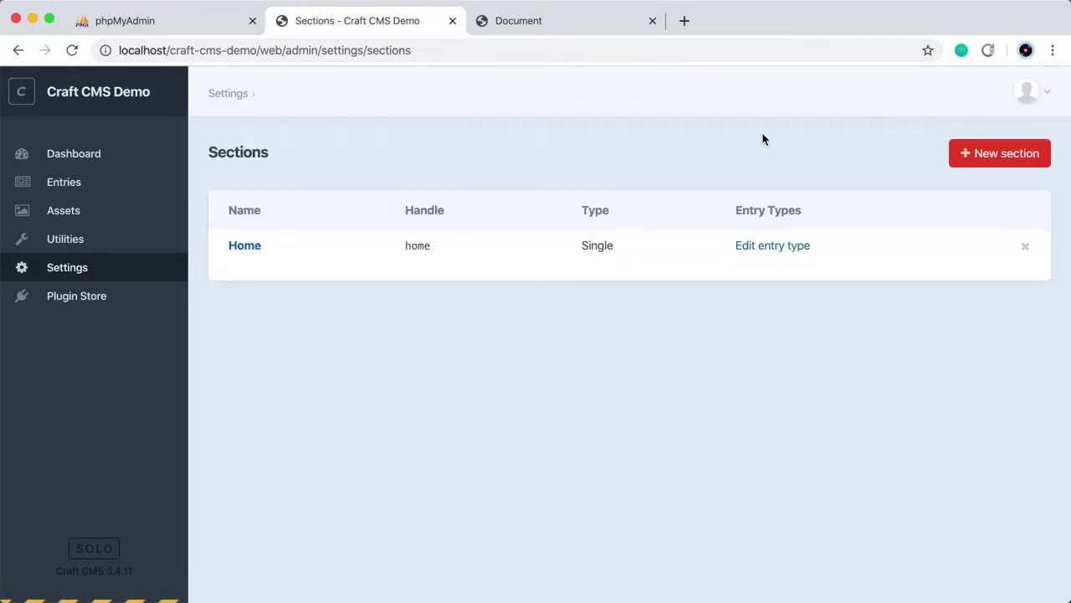
{"action": "left_click", "coordinate": [151, 181]}
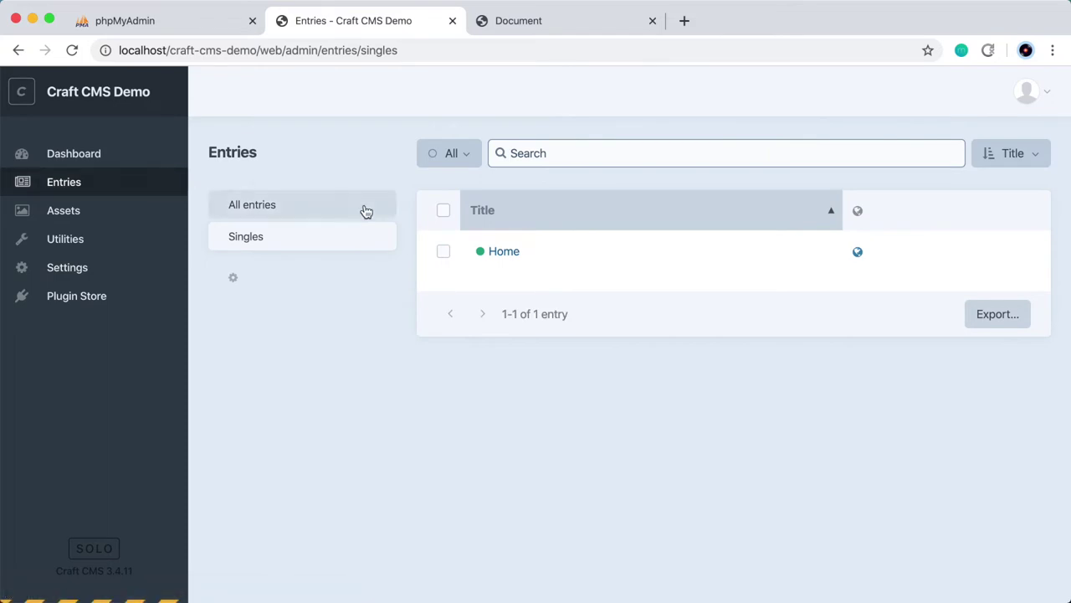
- Upload the cris-tagupa aerial beach photo onto the Home entry's Add Feature Image and save
{"action": "left_click", "coordinate": [503, 252]}
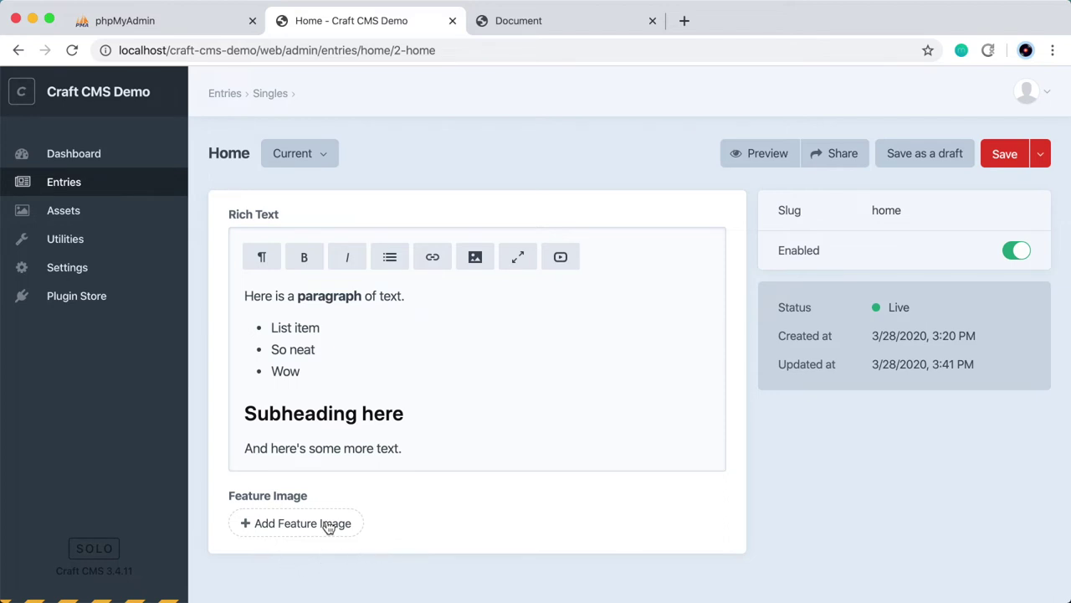
{"action": "key", "text": "super+Tab"}
{"action": "key", "text": "super+Tab"}
{"action": "key", "text": "super+Tab"}
{"action": "key", "text": "super+Tab"}
{"action": "key", "text": "super+Tab"}
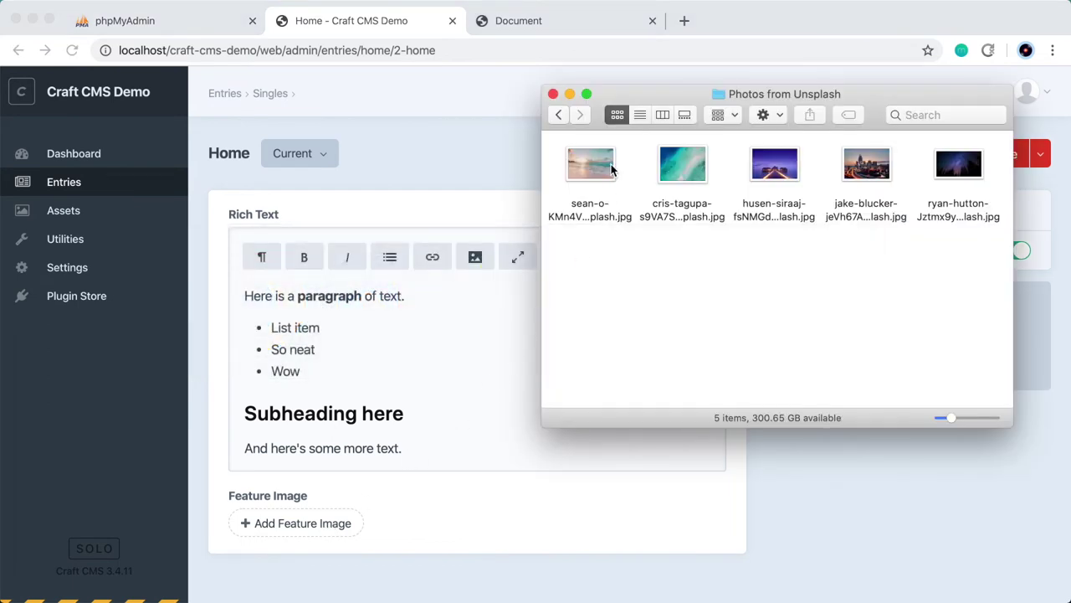
{"action": "left_click", "coordinate": [691, 165]}
{"action": "left_click_drag", "start_coordinate": [690, 165], "coordinate": [308, 522]}
{"action": "scroll", "coordinate": [410, 556], "scroll_direction": "down", "scroll_amount": 3}
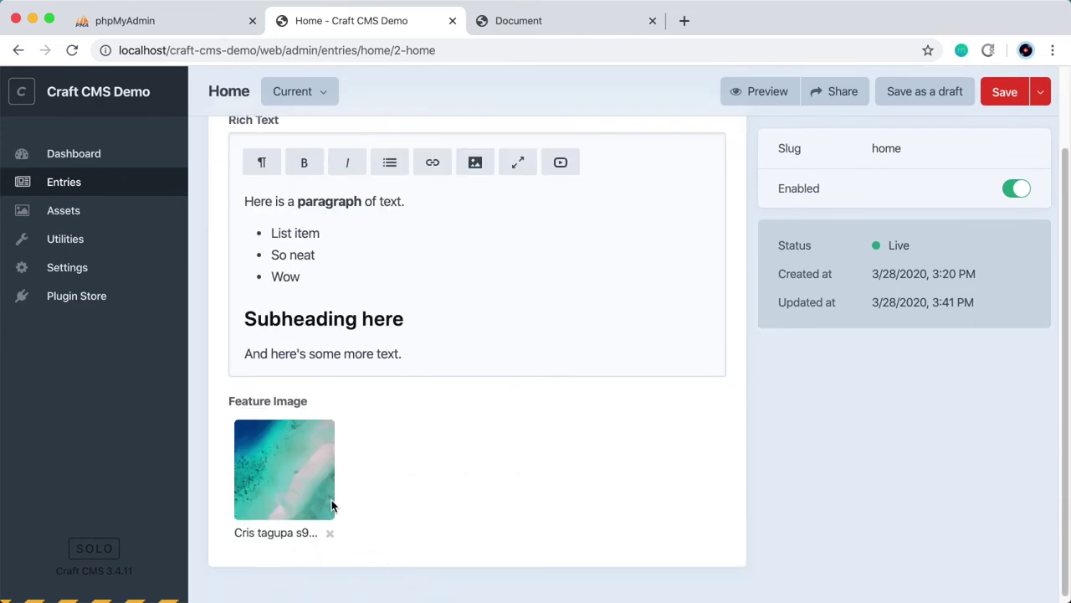
{"action": "left_click", "coordinate": [1008, 95]}
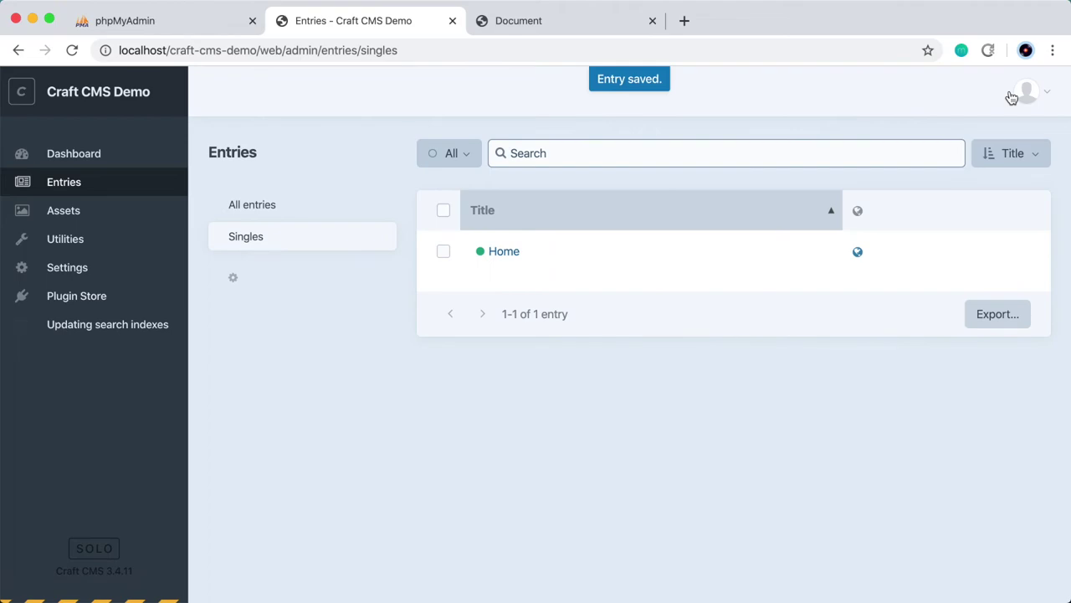
- Add <img src="{{ entry.featureImage.one().url }}"> below {{ entry.richText }} in index.twig and save
{"action": "key", "text": "super+Tab"}
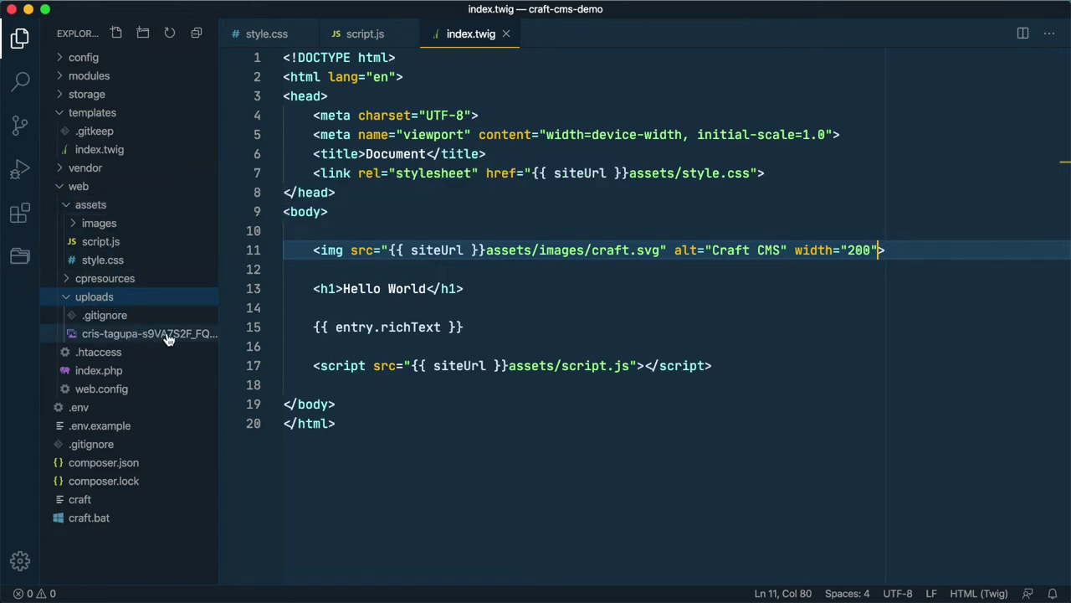
{"action": "left_click", "coordinate": [698, 326]}
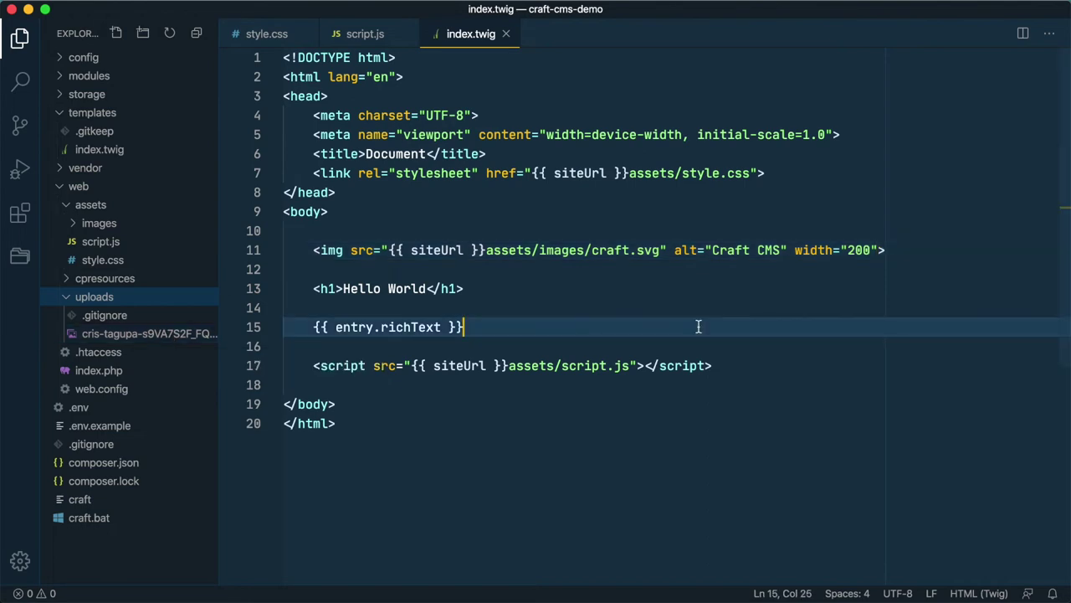
{"action": "key", "text": "Return"}
{"action": "key", "text": "Return"}
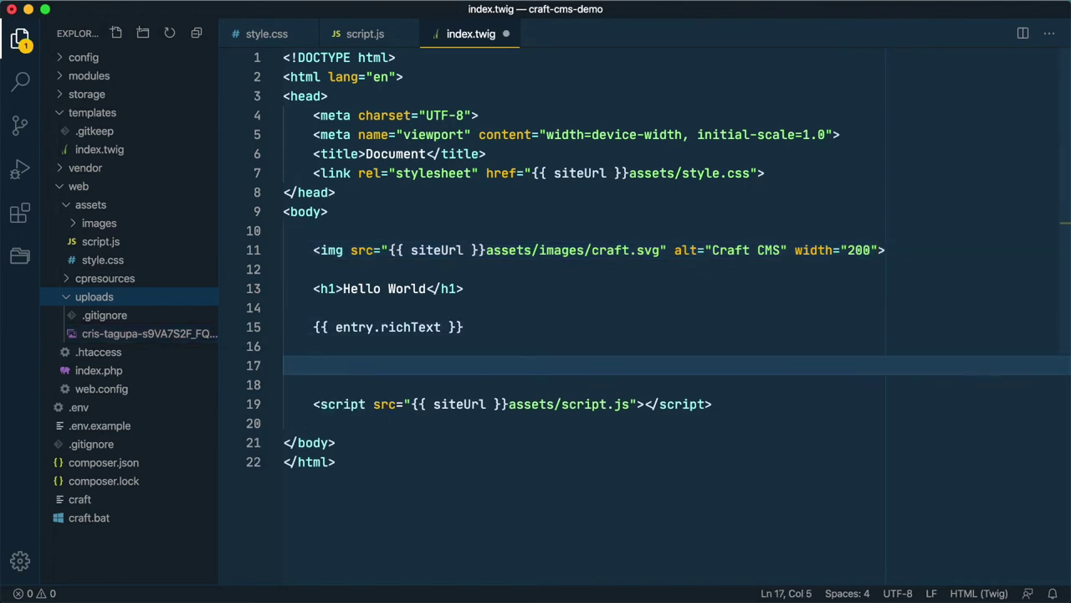
{"action": "type", "text": "img"}
{"action": "key", "text": "Tab"}
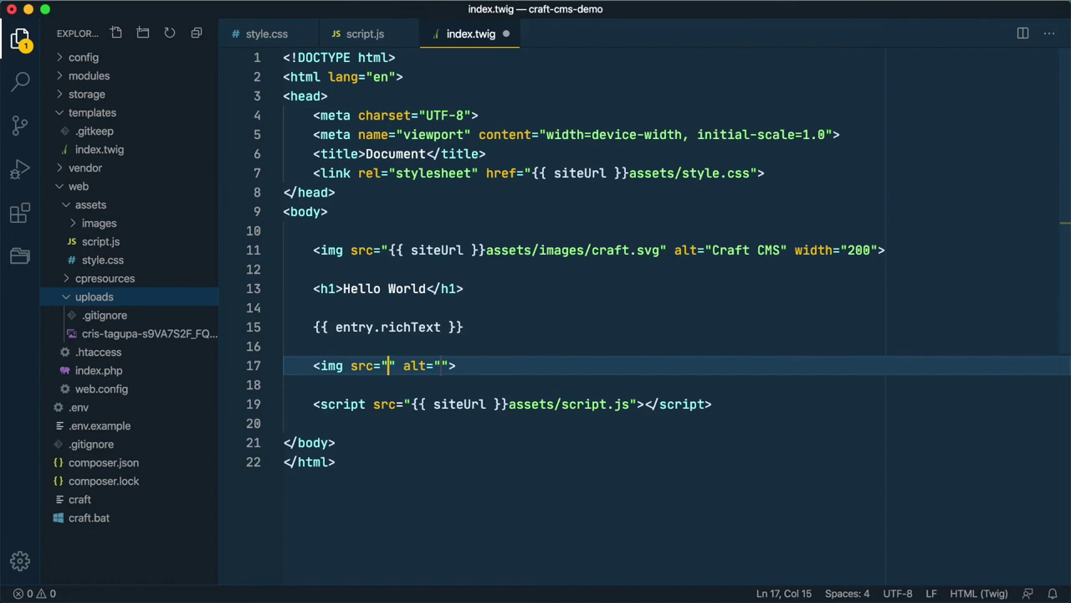
{"action": "type", "text": "{{ entry"}
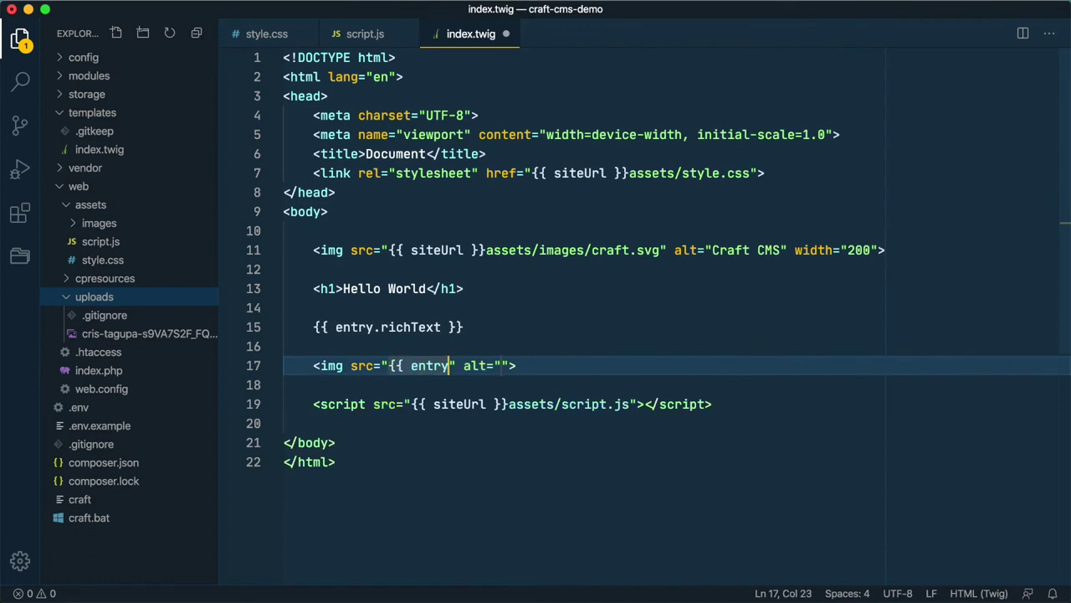
{"action": "type", "text": ".featureI"}
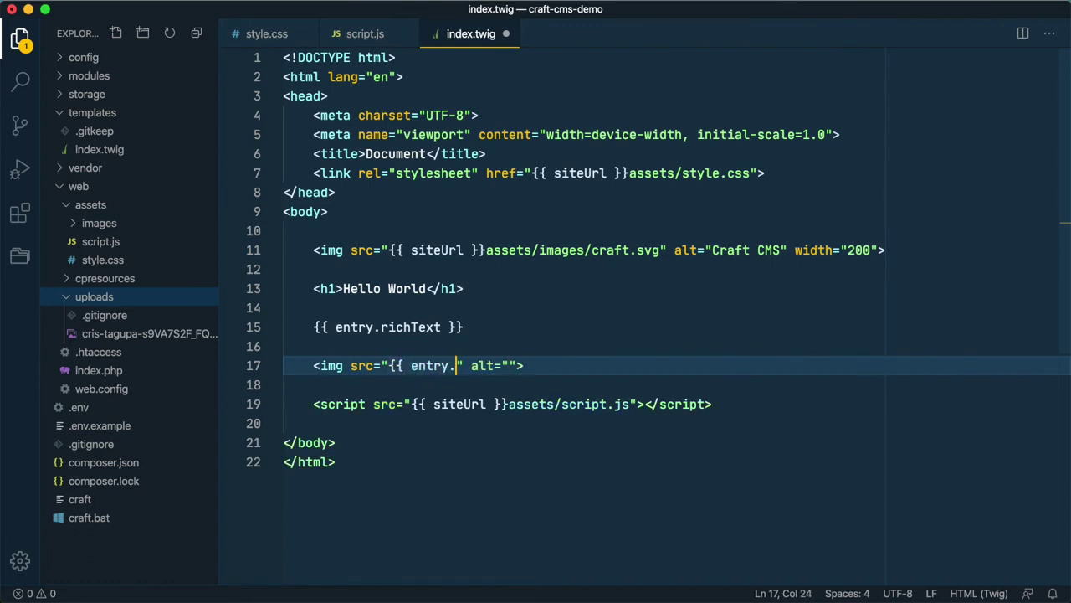
{"action": "type", "text": "mage"}
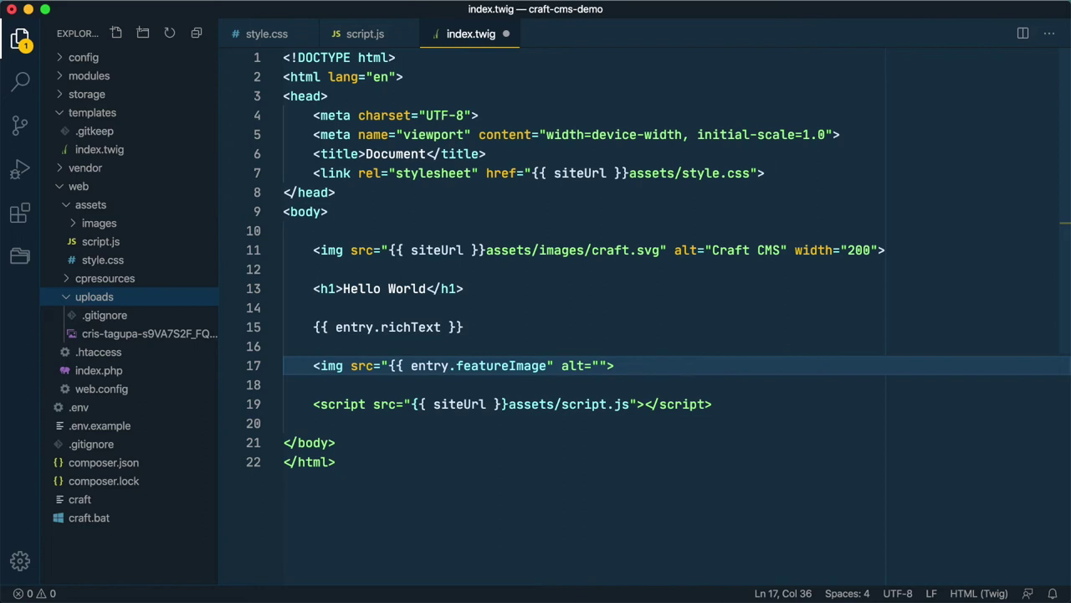
{"action": "type", "text": ".one().url }"}
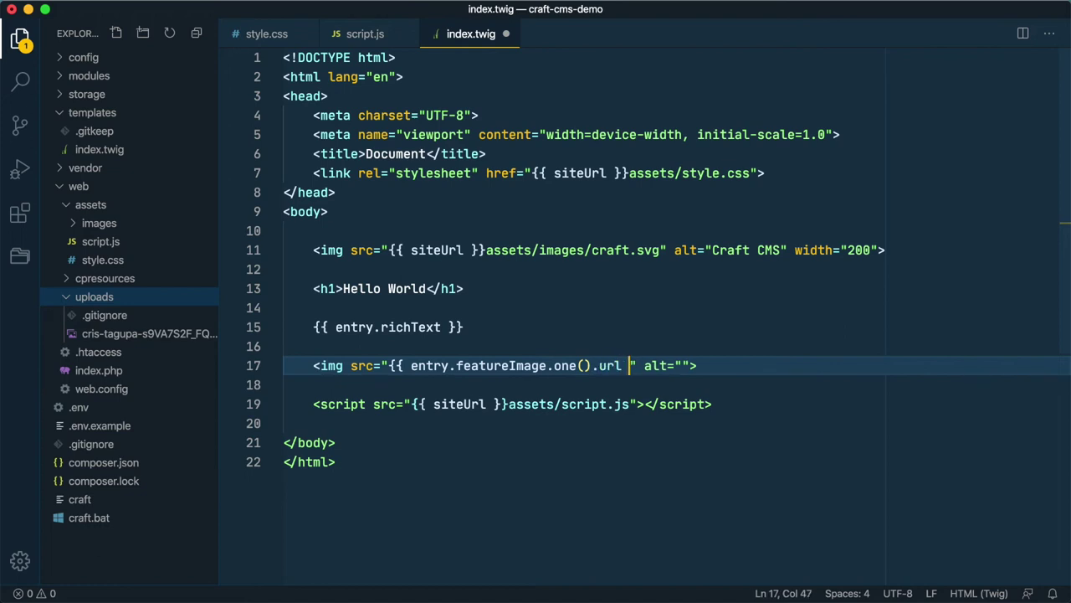
{"action": "type", "text": "}"}
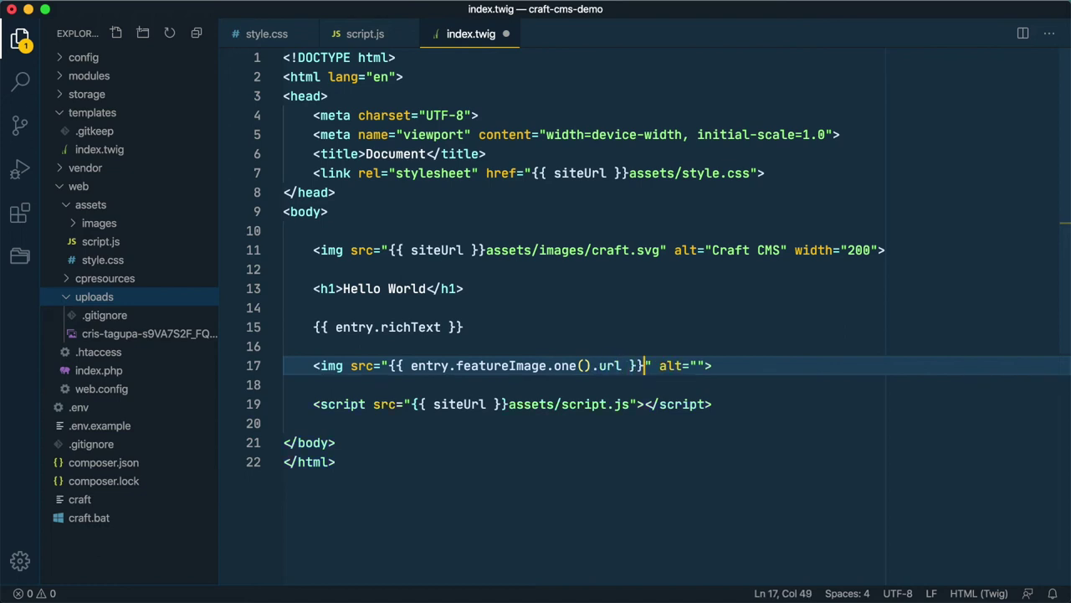
{"action": "key", "text": "super+s"}
- Compare the siteUrl expression on line 11 with the new image source on line 17
{"action": "left_click_drag", "start_coordinate": [389, 249], "coordinate": [486, 250]}
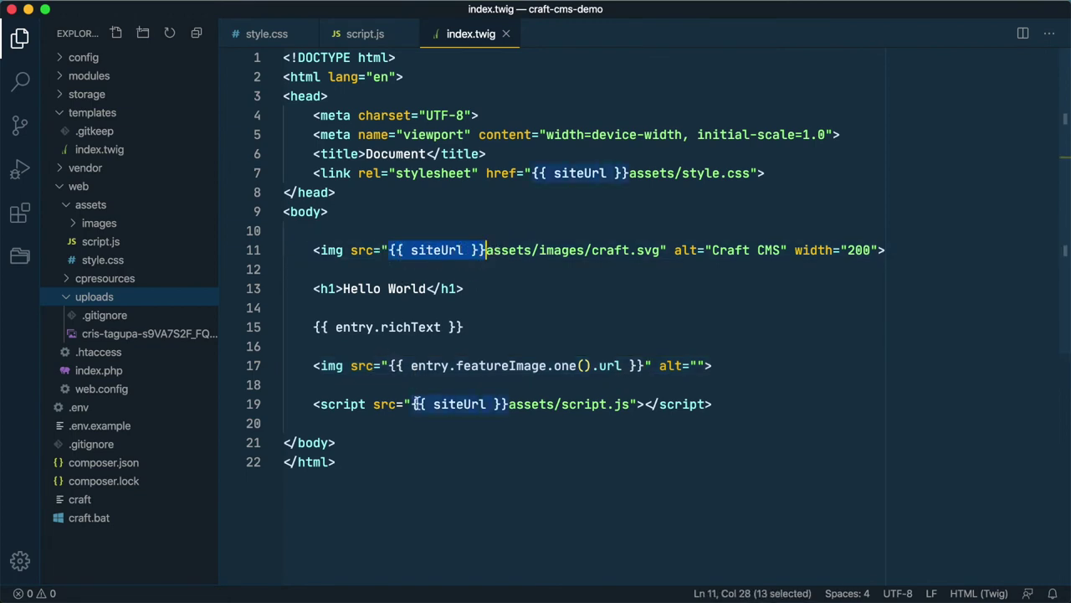
{"action": "left_click", "coordinate": [394, 365]}
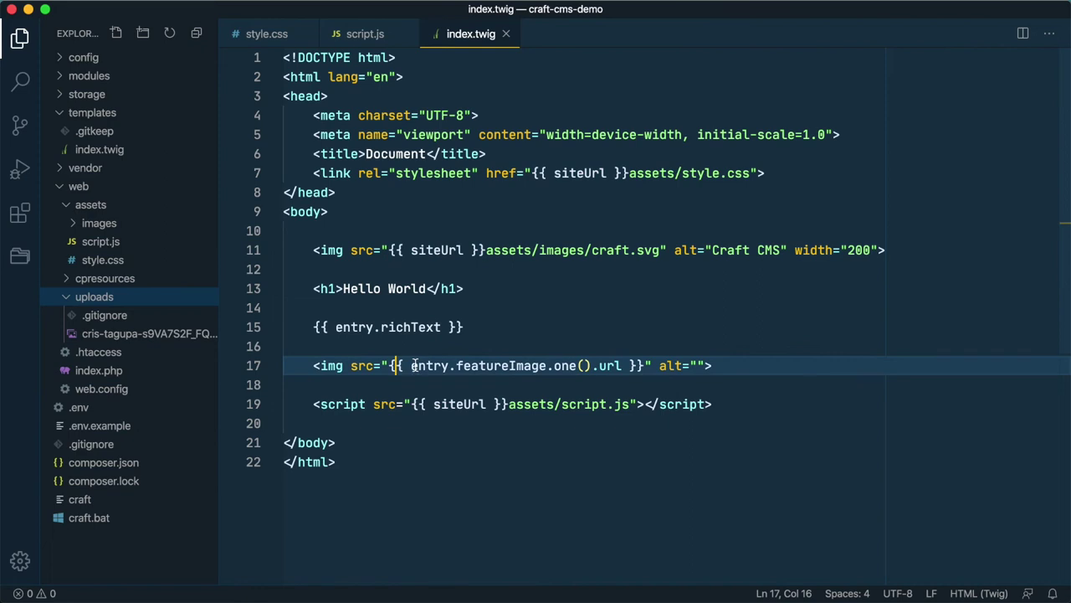
{"action": "left_click_drag", "start_coordinate": [412, 366], "coordinate": [615, 365]}
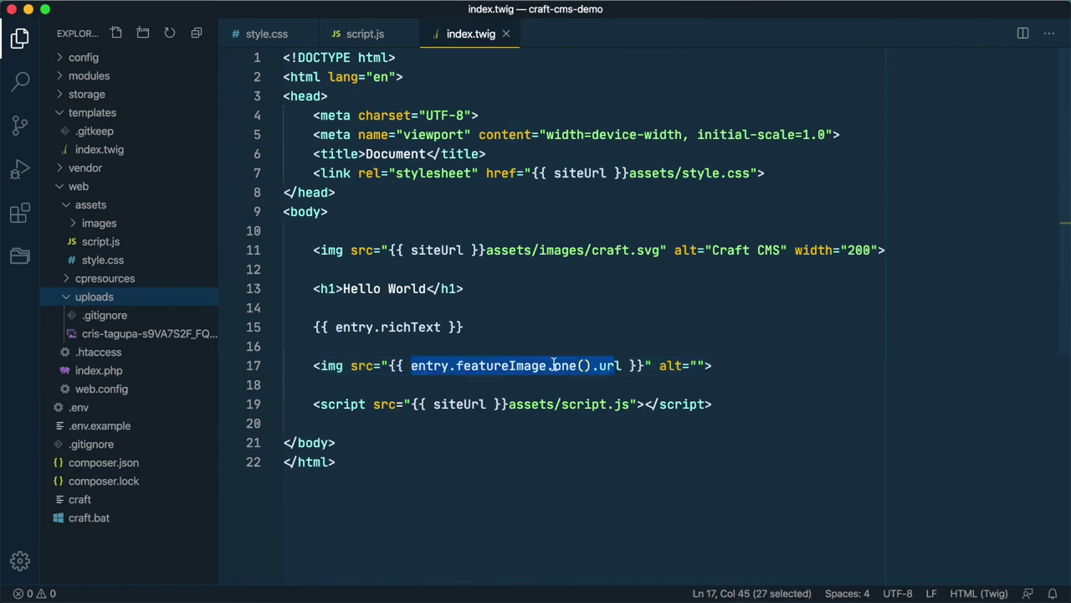
{"action": "left_click", "coordinate": [607, 365]}
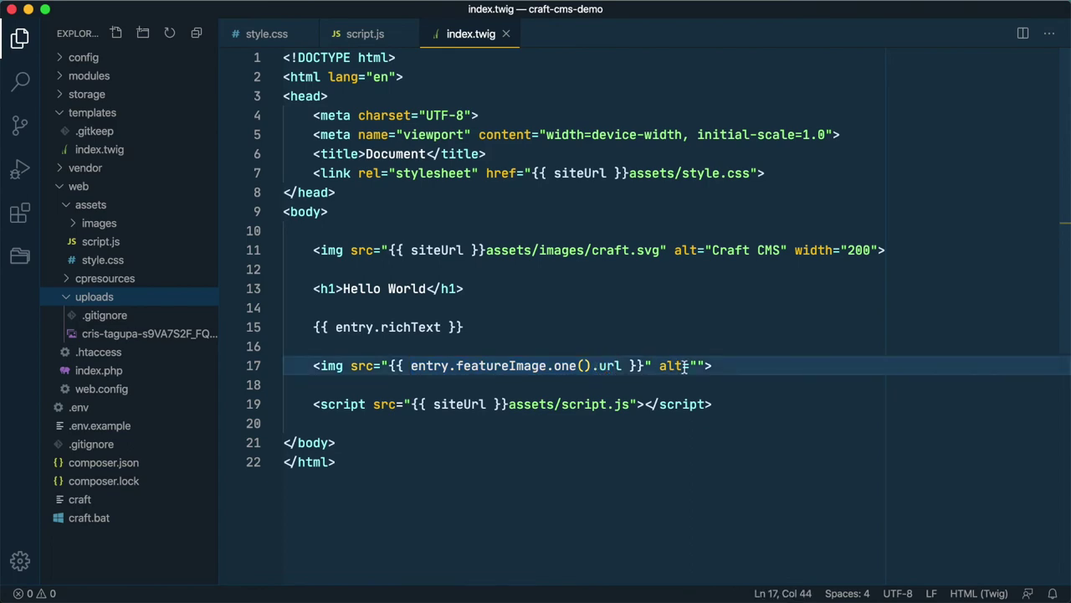
{"action": "key", "text": "super+Tab"}
- Reload the home page, scroll around the full-size aerial photo, and reload again
{"action": "key", "text": "ctrl+Tab"}
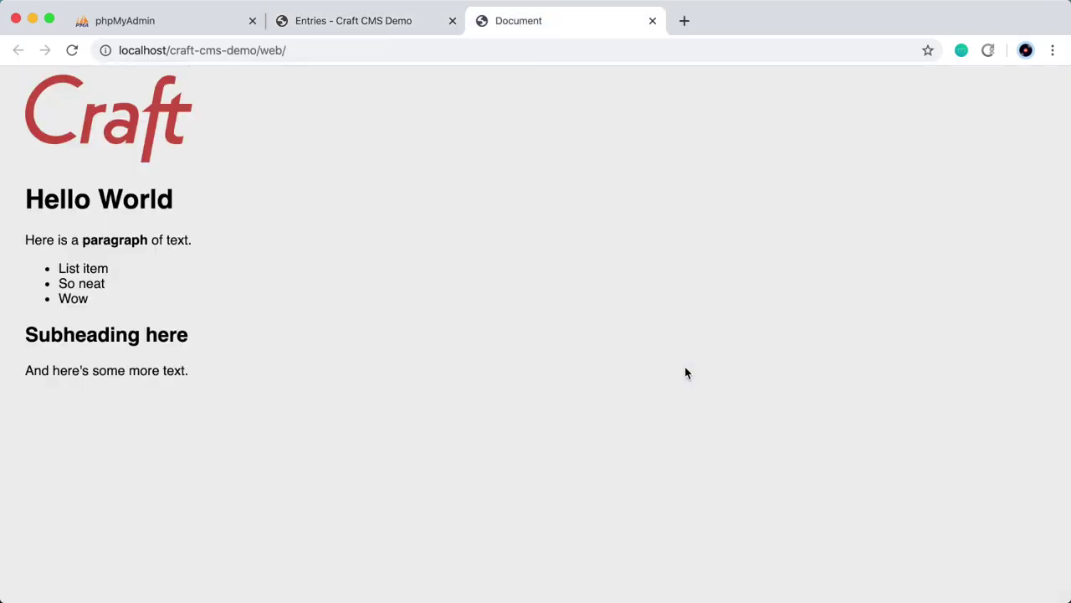
{"action": "key", "text": "super+r"}
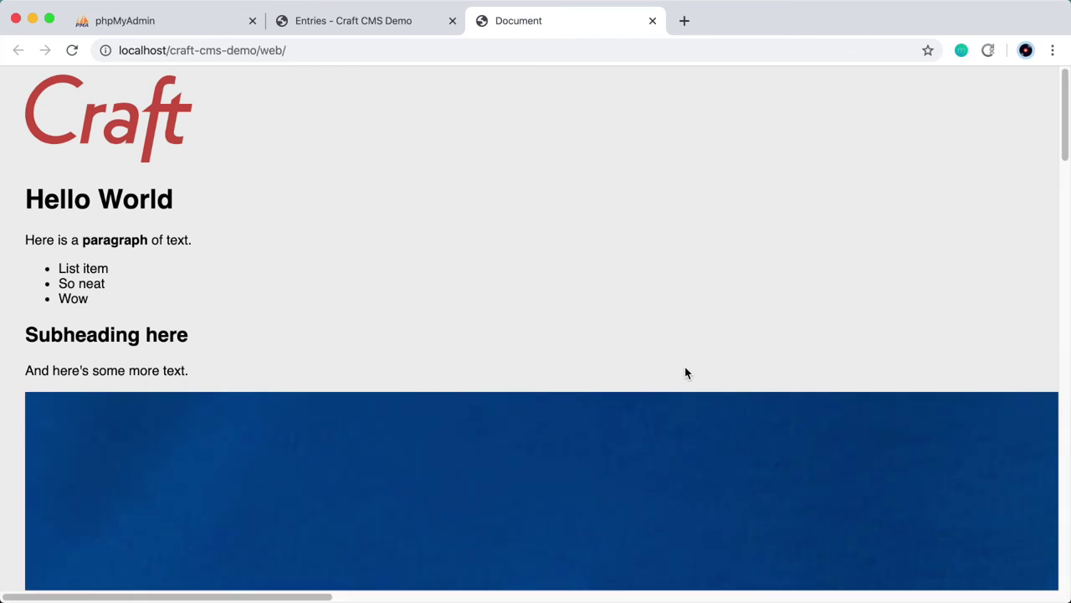
{"action": "scroll", "coordinate": [685, 372], "scroll_direction": "down", "scroll_amount": 15}
{"action": "scroll", "coordinate": [685, 372], "scroll_direction": "right", "scroll_amount": 15}
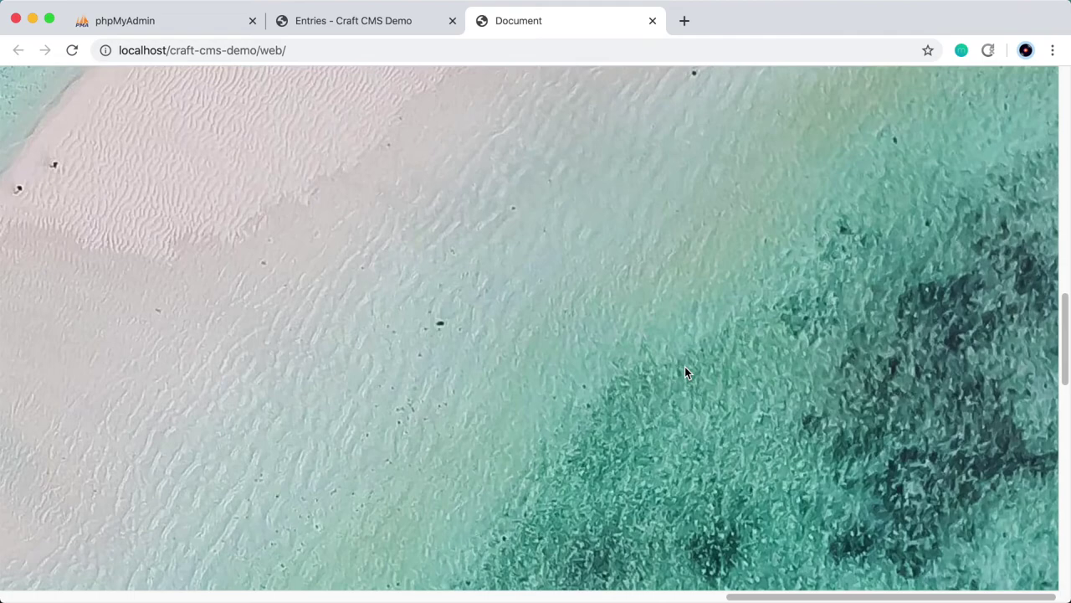
{"action": "scroll", "coordinate": [685, 373], "scroll_direction": "down", "scroll_amount": 10}
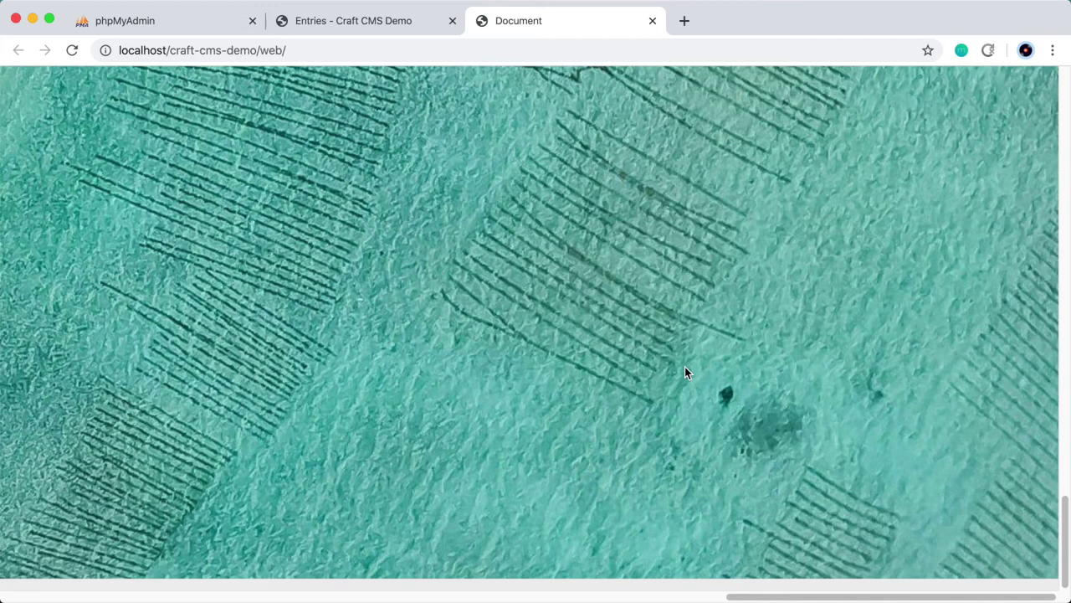
{"action": "key", "text": "super+r"}
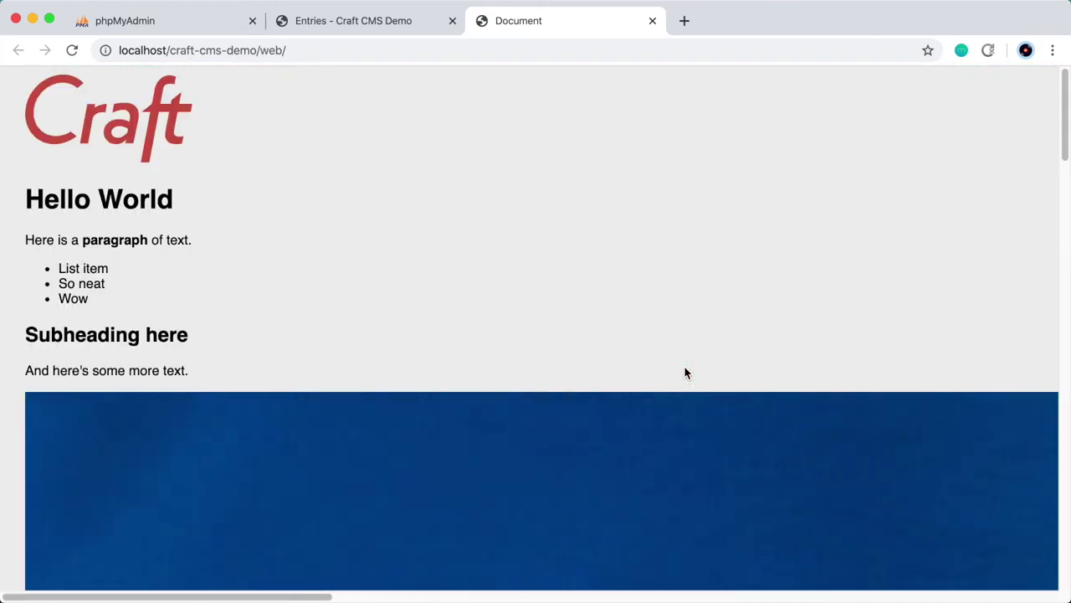
- Begin a new image transform under Asset Settings > Image Transforms named Medium
{"action": "left_click", "coordinate": [433, 27]}
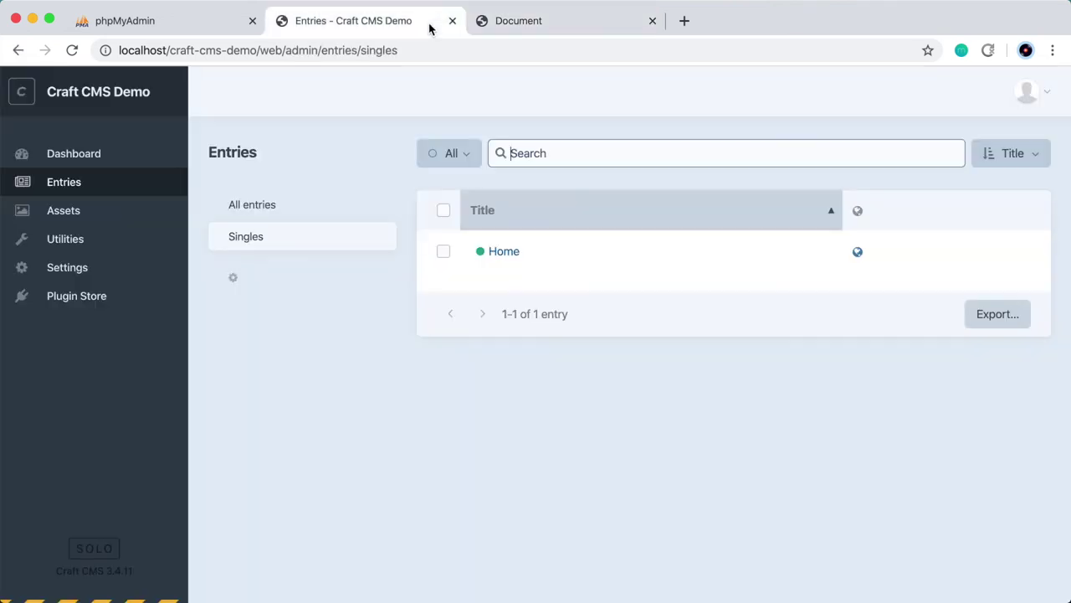
{"action": "left_click", "coordinate": [106, 276]}
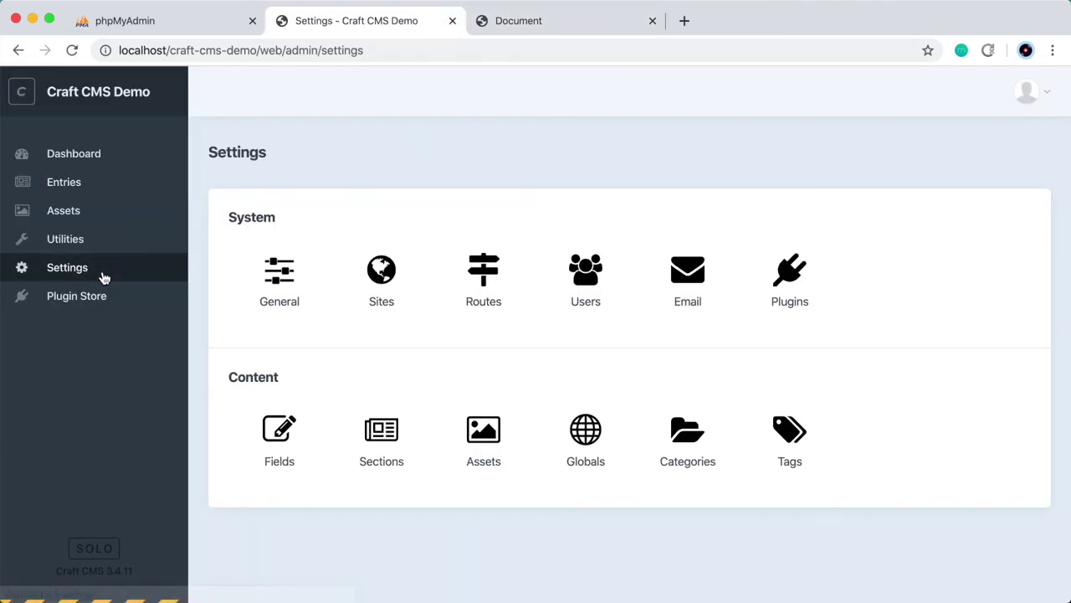
{"action": "left_click", "coordinate": [488, 450]}
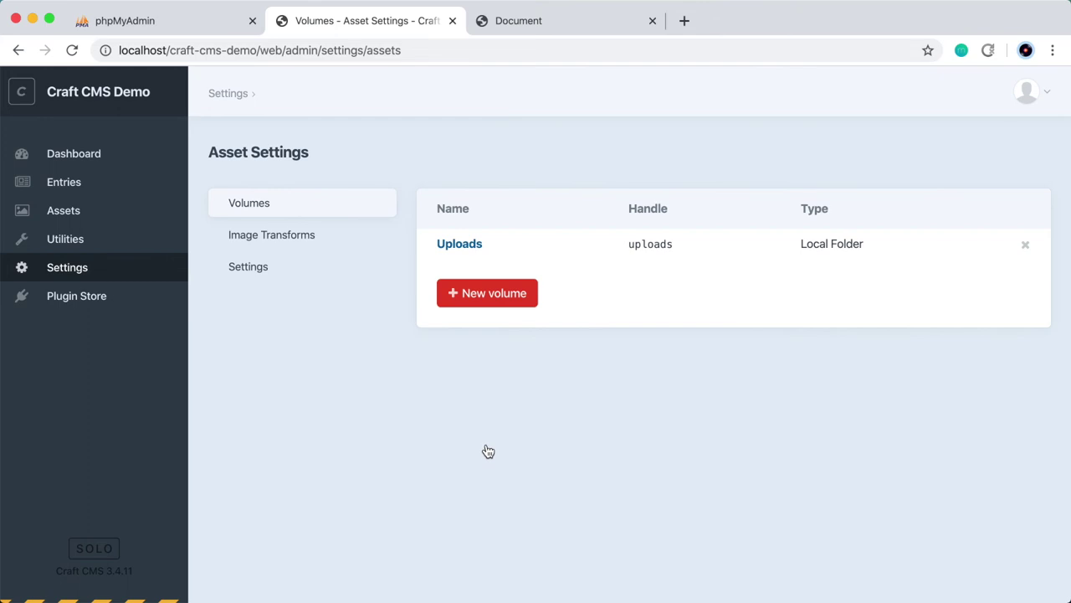
{"action": "left_click", "coordinate": [330, 248]}
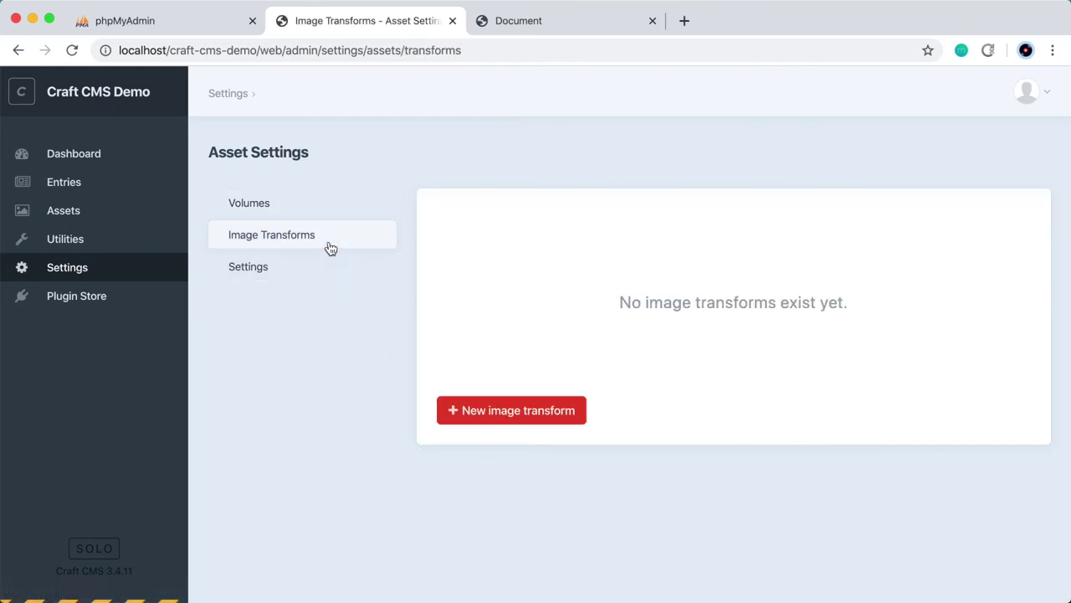
{"action": "left_click", "coordinate": [541, 417]}
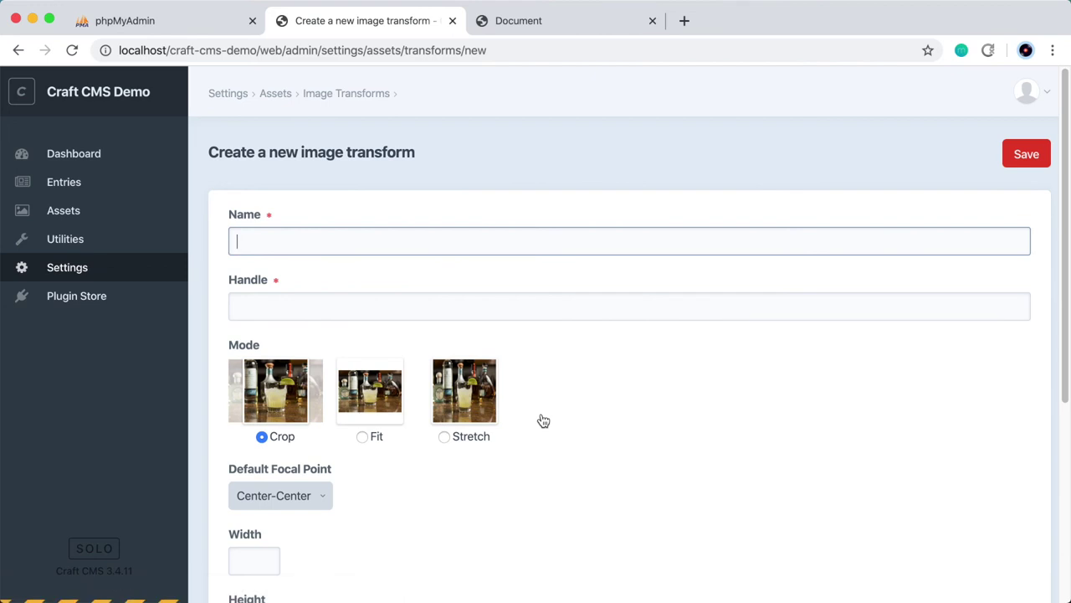
{"action": "type", "text": "Medium"}
- Set the transform mode to Fit with width 700 and height 500
{"action": "scroll", "coordinate": [423, 366], "scroll_direction": "down", "scroll_amount": 3}
{"action": "scroll", "coordinate": [265, 345], "scroll_direction": "up", "scroll_amount": 2}
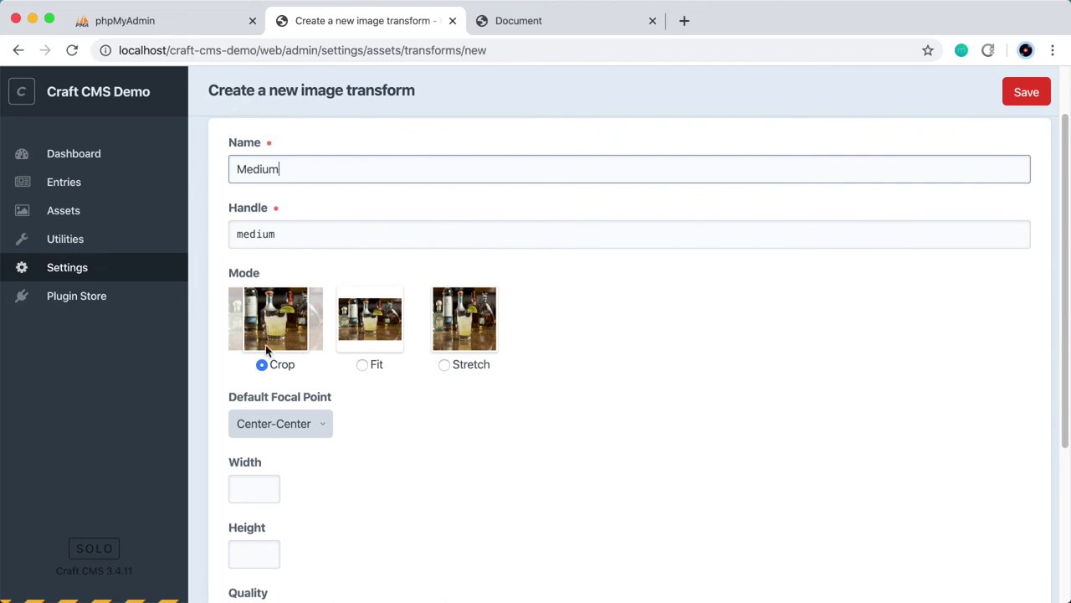
{"action": "left_click", "coordinate": [362, 365]}
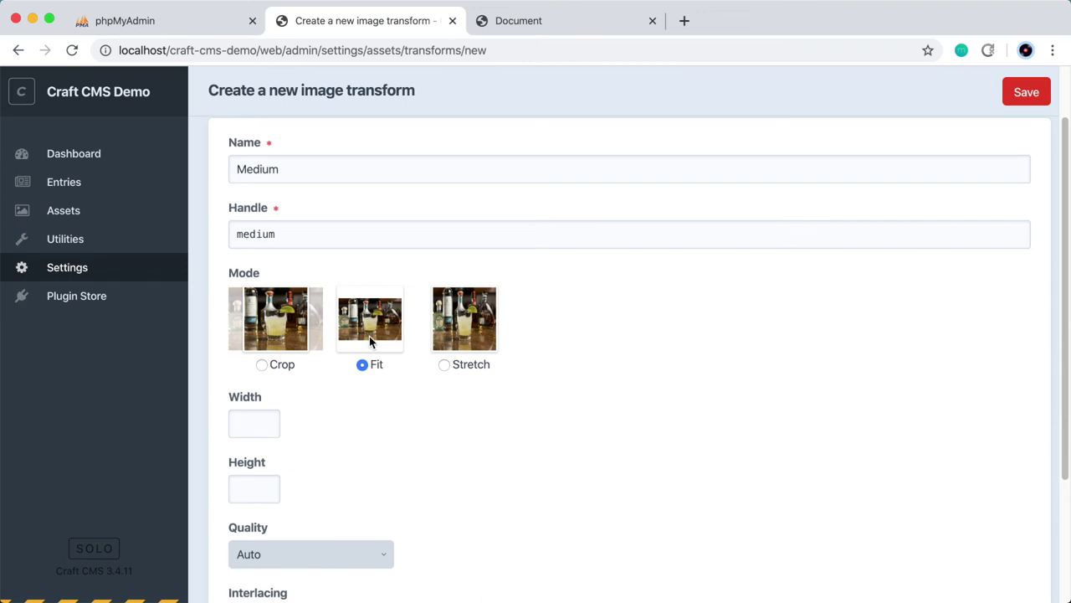
{"action": "left_click", "coordinate": [246, 422]}
{"action": "scroll", "coordinate": [457, 440], "scroll_direction": "down", "scroll_amount": 2}
{"action": "scroll", "coordinate": [456, 441], "scroll_direction": "down", "scroll_amount": 2}
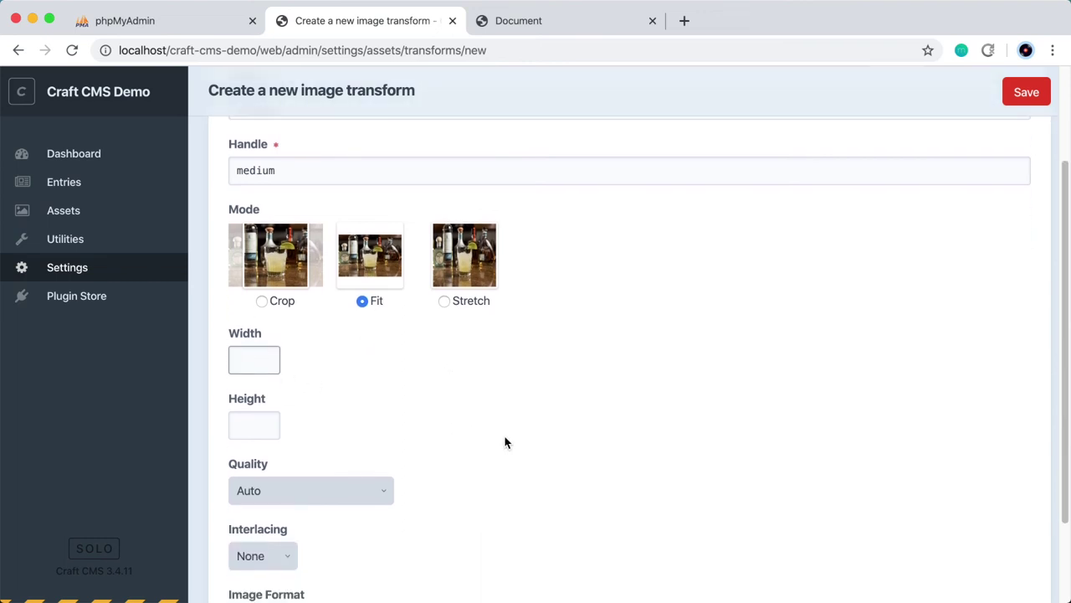
{"action": "type", "text": "700"}
{"action": "key", "text": "Tab"}
{"action": "type", "text": "500"}
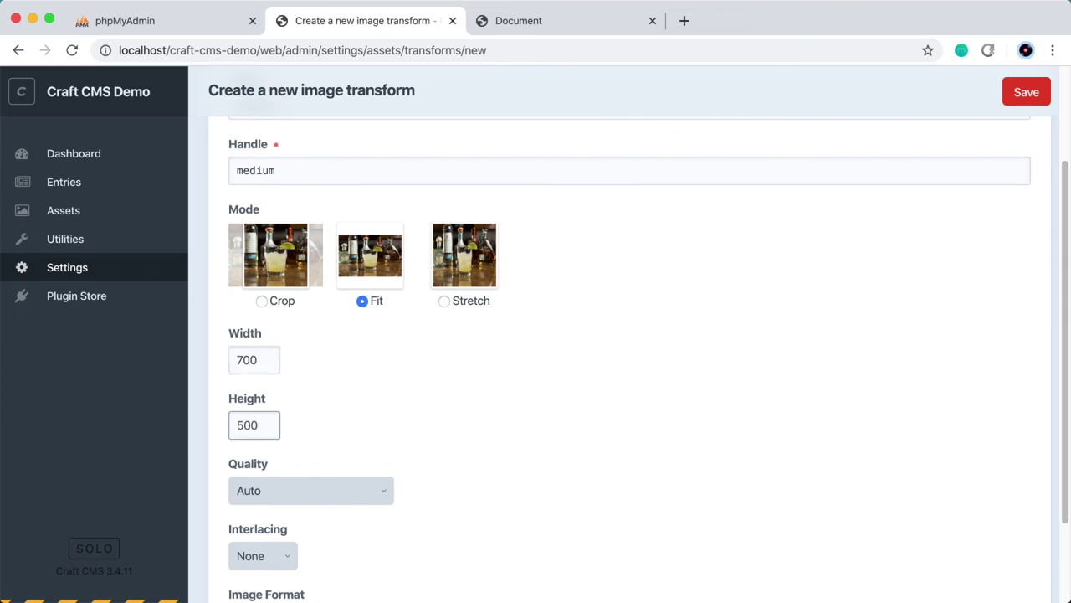
- Leave image format and quality at Auto and save the Medium transform
{"action": "scroll", "coordinate": [404, 516], "scroll_direction": "down", "scroll_amount": 4}
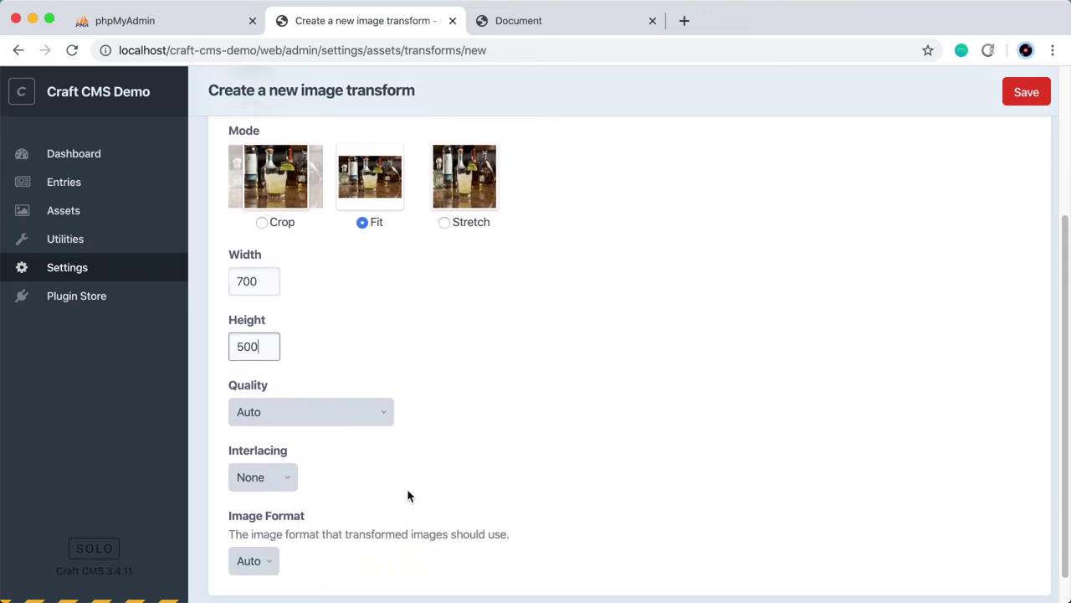
{"action": "left_click", "coordinate": [274, 565]}
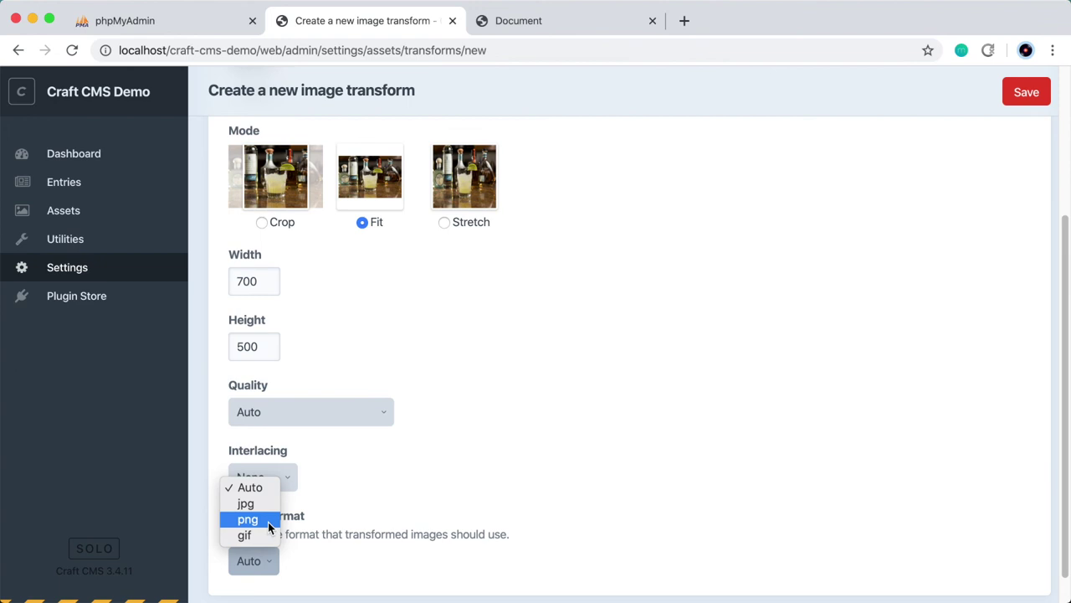
{"action": "left_click", "coordinate": [313, 494]}
{"action": "left_click", "coordinate": [342, 419]}
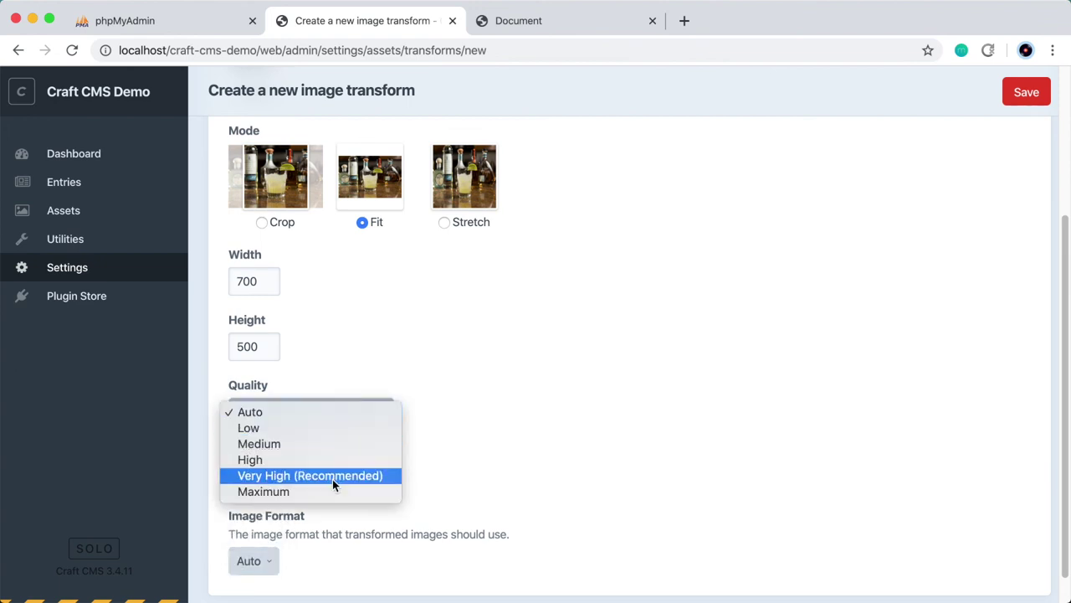
{"action": "left_click", "coordinate": [829, 279]}
{"action": "scroll", "coordinate": [863, 306], "scroll_direction": "up", "scroll_amount": 3}
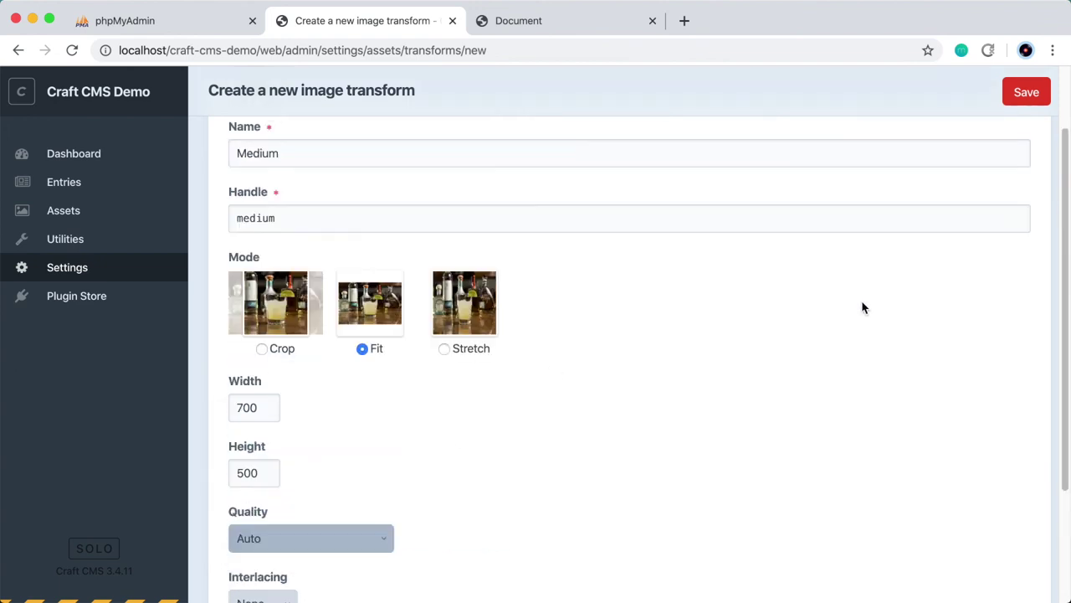
{"action": "left_click", "coordinate": [1032, 94]}
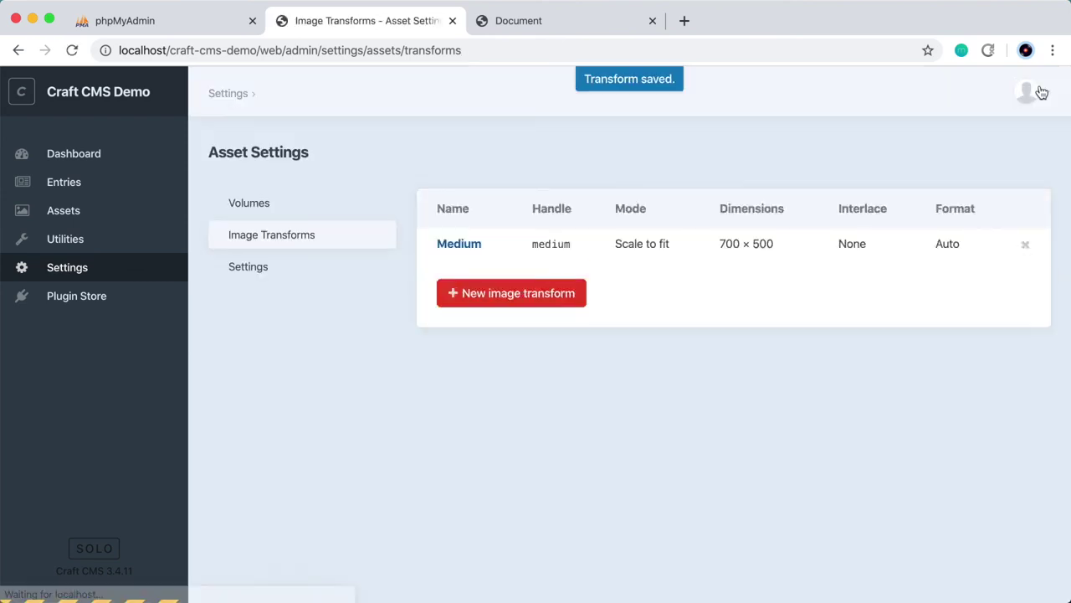
- Delete the .url property from the feature image source on line 17 of index.twig
{"action": "key", "text": "super+Tab"}
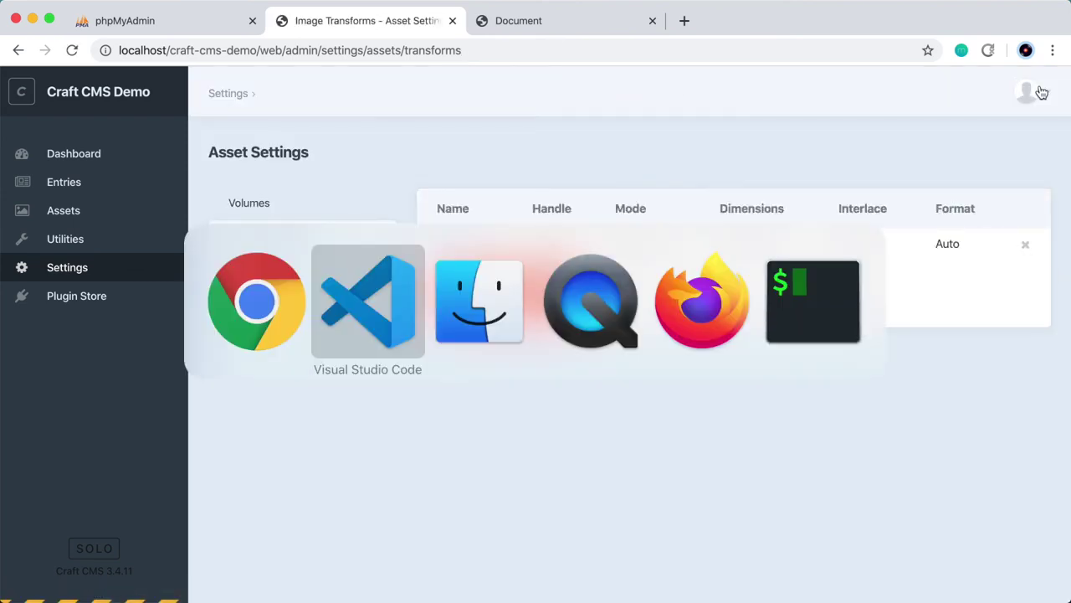
{"action": "key", "text": "Left"}
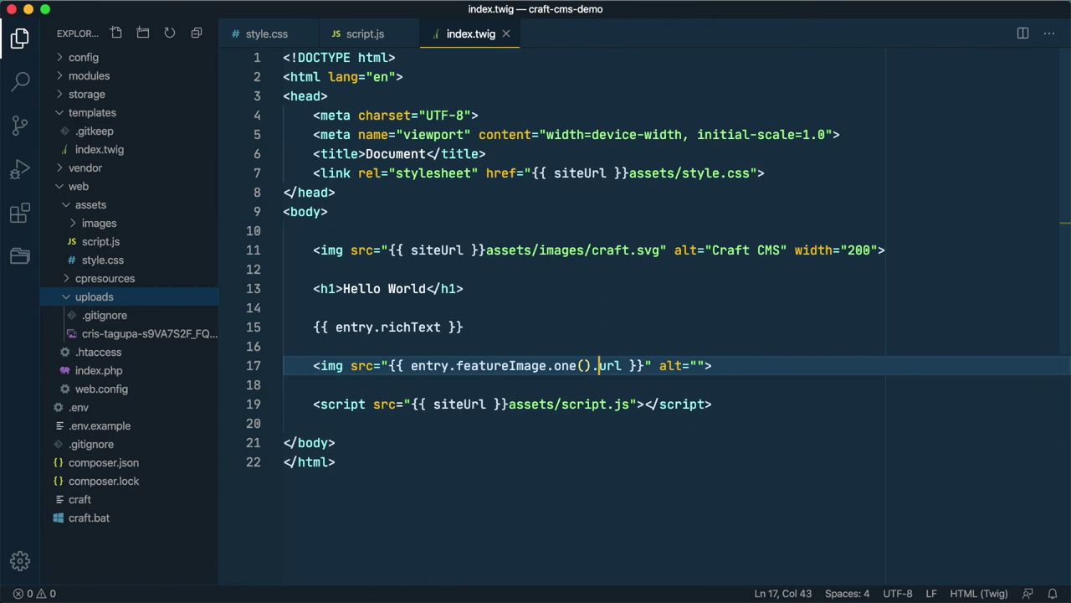
{"action": "key", "text": "shift+alt+Right"}
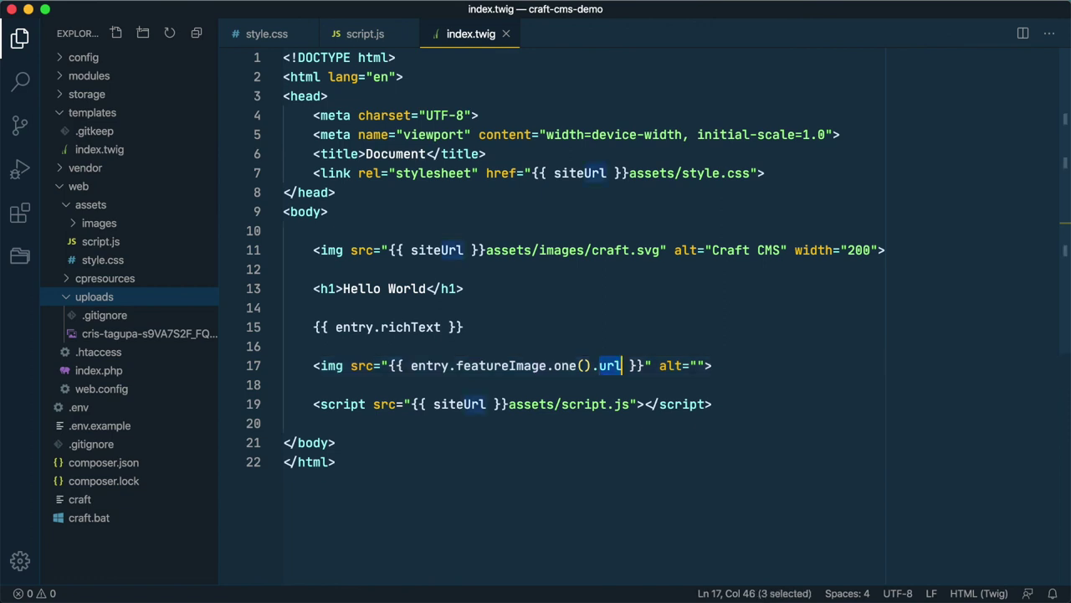
{"action": "key", "text": "BackSpace"}
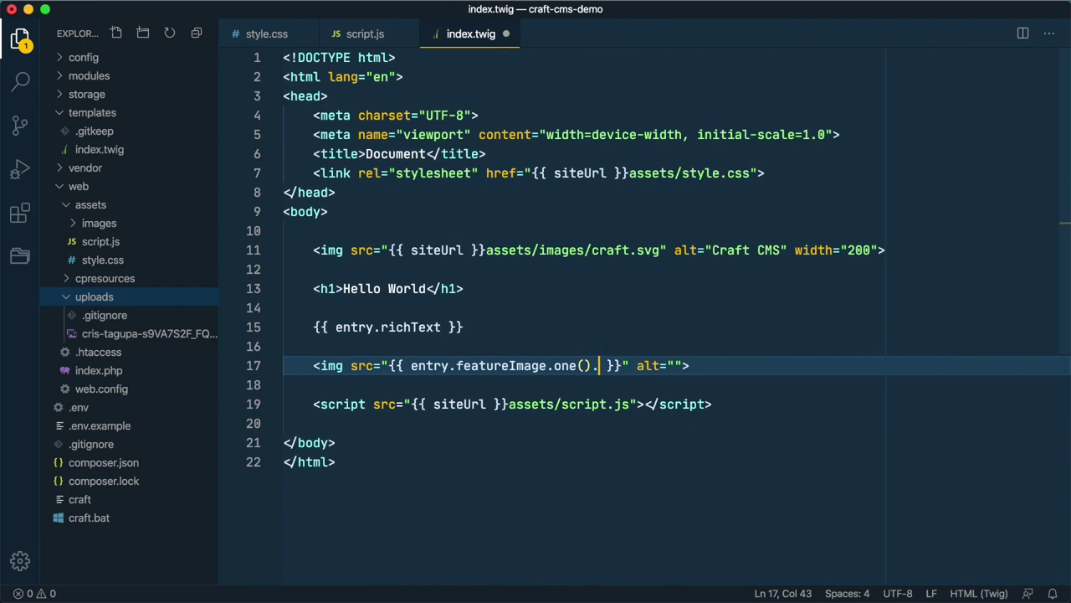
- Write getUrl('medium') in its place and save index.twig
{"action": "type", "text": "getUrl()"}
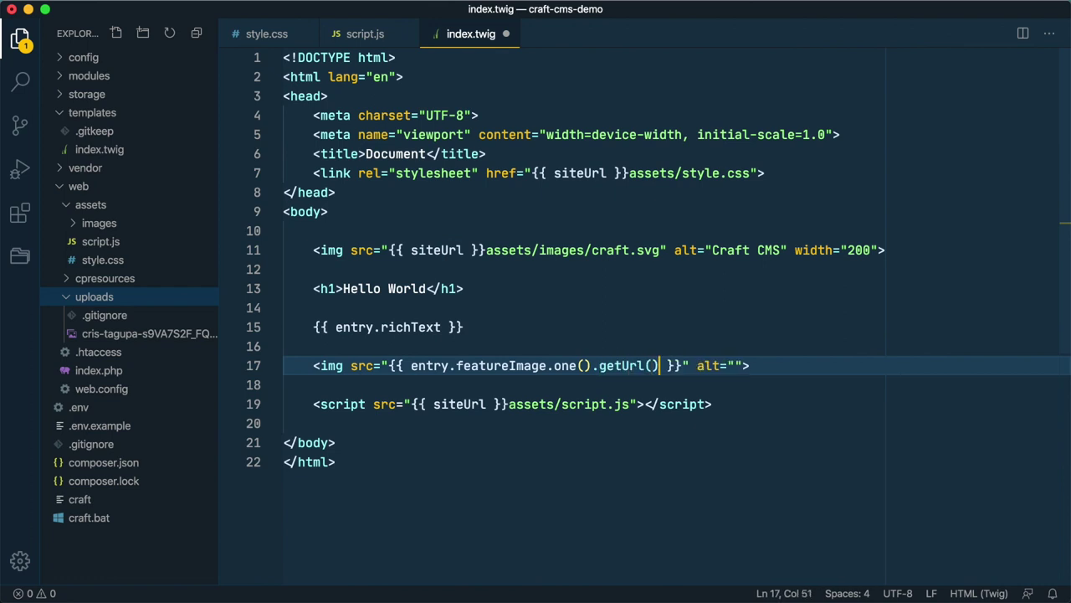
{"action": "left_click", "coordinate": [652, 364]}
{"action": "type", "text": "''"}
{"action": "key", "text": "Left"}
{"action": "type", "text": "medium"}
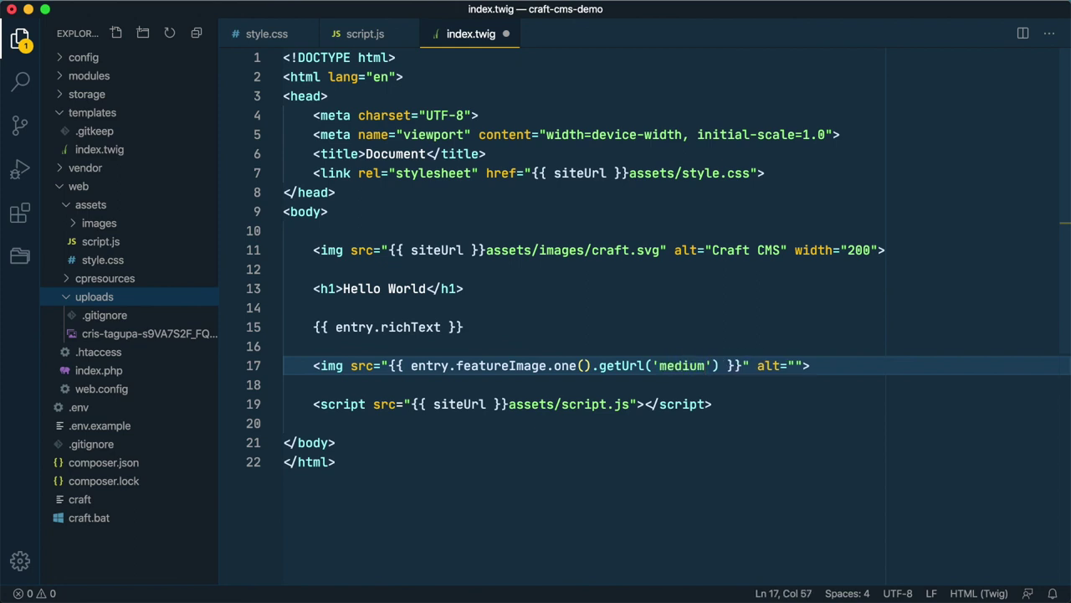
{"action": "left_click", "coordinate": [849, 77]}
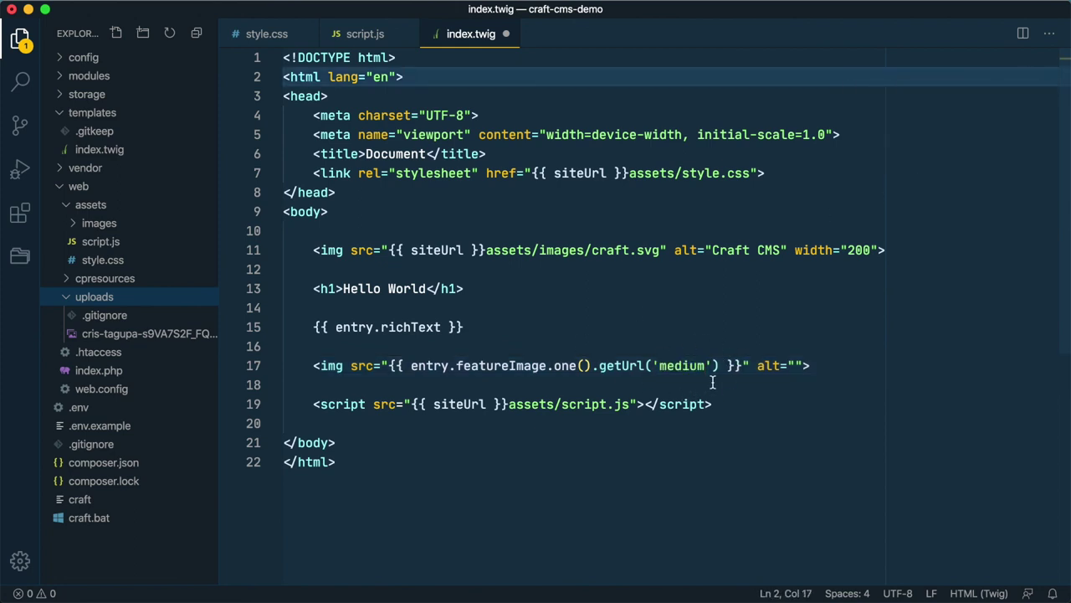
{"action": "left_click", "coordinate": [736, 365]}
{"action": "key", "text": "super+s"}
{"action": "key", "text": "super+Tab"}
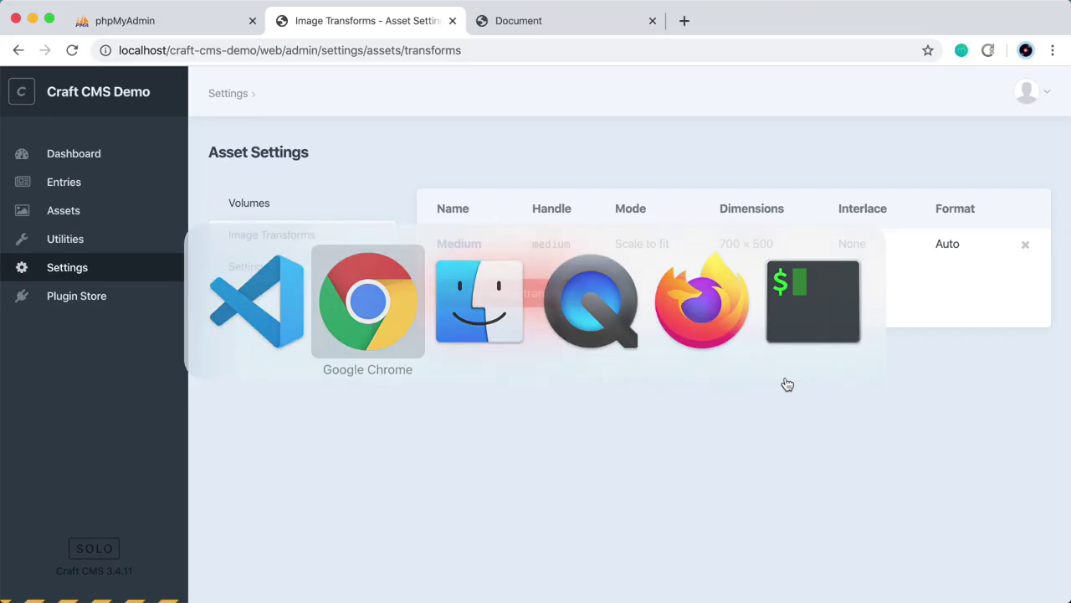
- Reload the home page in Chrome to render the Medium-transformed feature image
{"action": "key", "text": "ctrl+Tab"}
{"action": "key", "text": "super+r"}
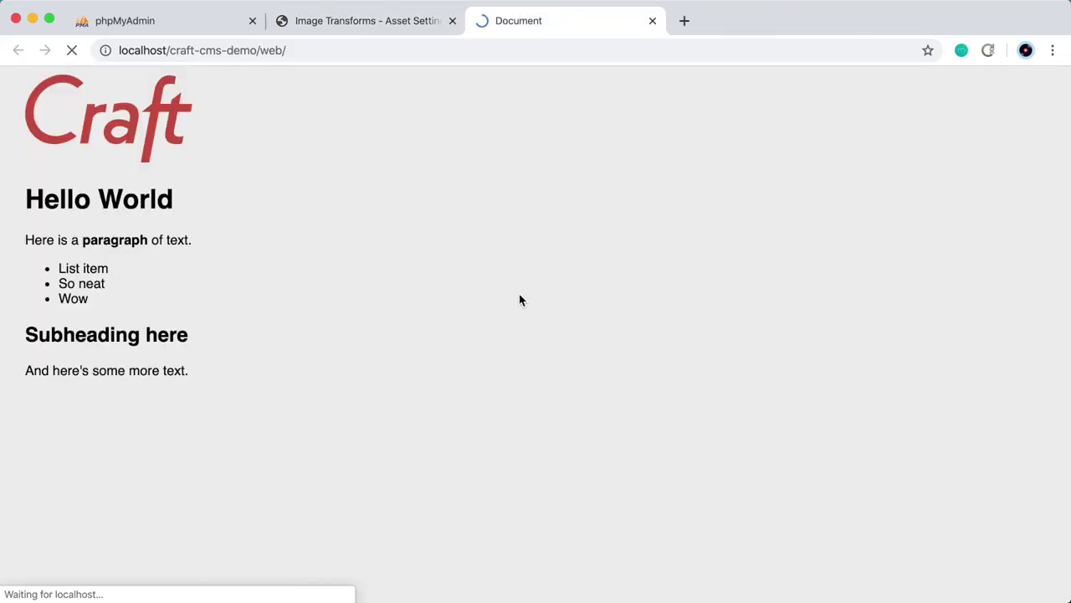